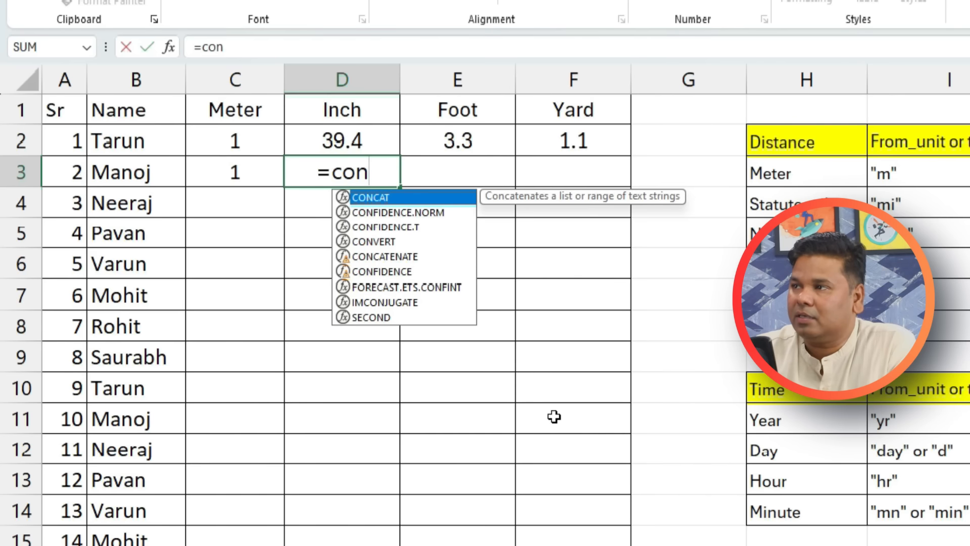
# - Enter the formula =CONVERT(C3, "m", "in") in D3 to convert the metre value to inches
pyautogui.doubleClick(388, 242)
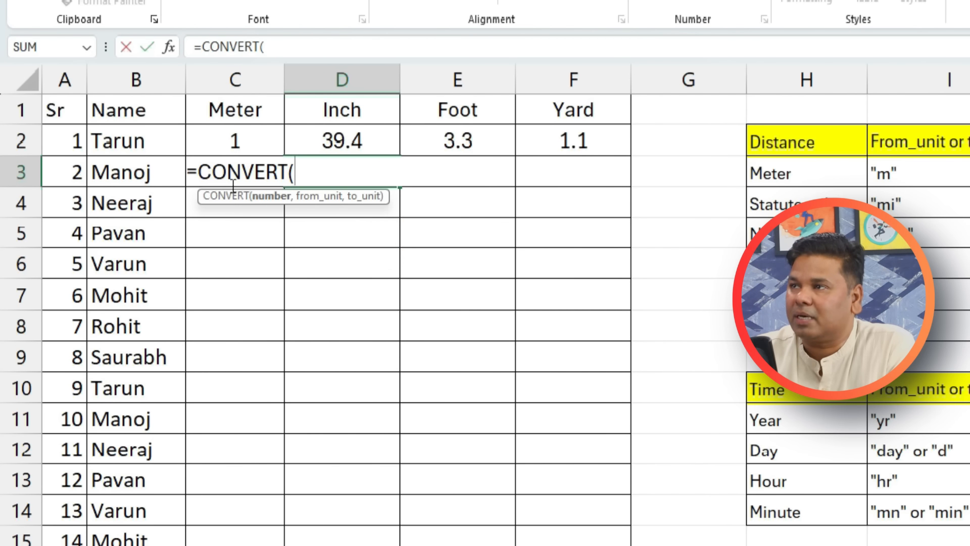
pyautogui.write('c3, "')
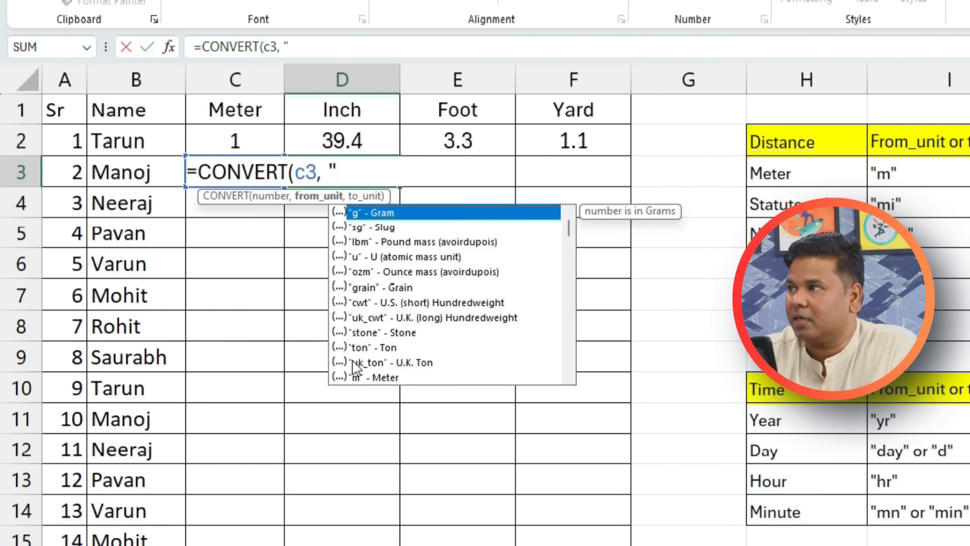
pyautogui.write('m"')
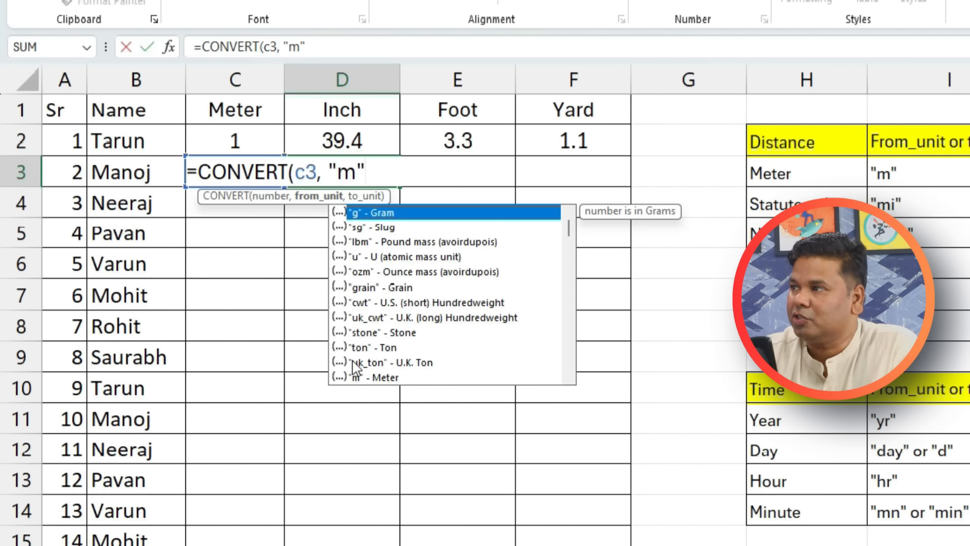
pyautogui.write(', in')
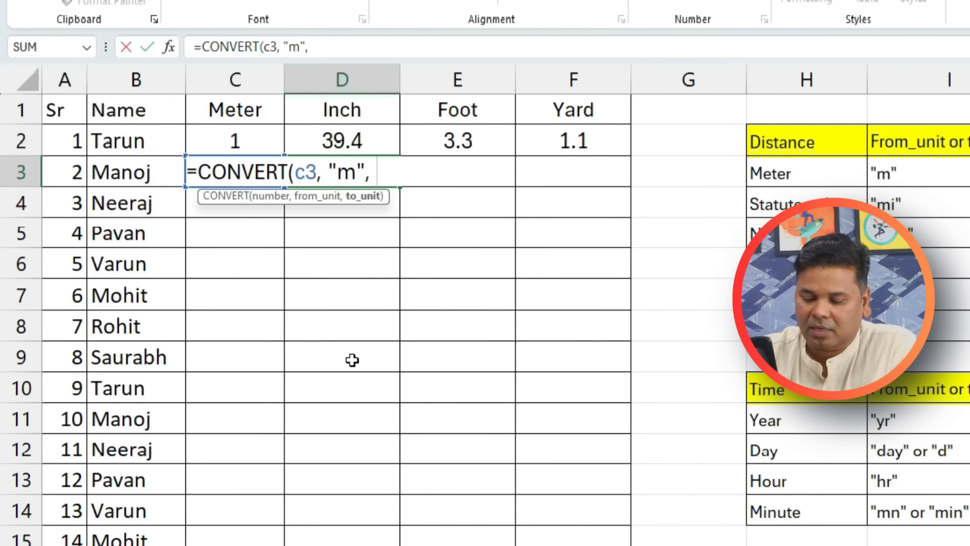
pyautogui.press('BackSpace')
pyautogui.press('BackSpace')
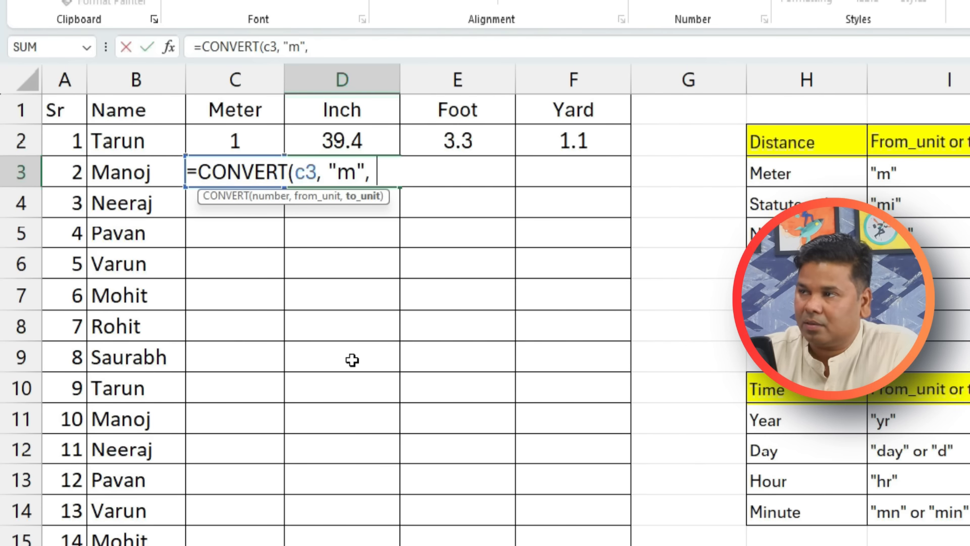
pyautogui.write('"in')
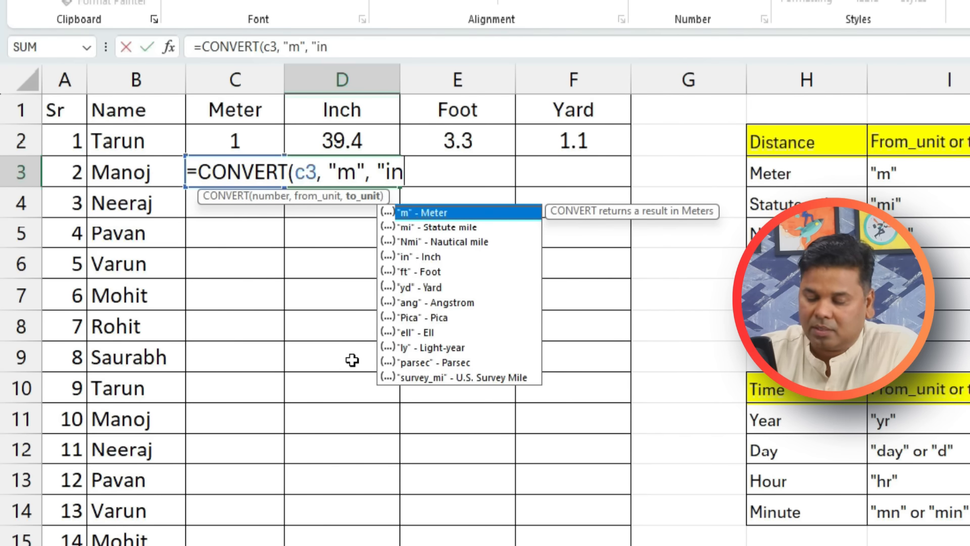
pyautogui.write('")')
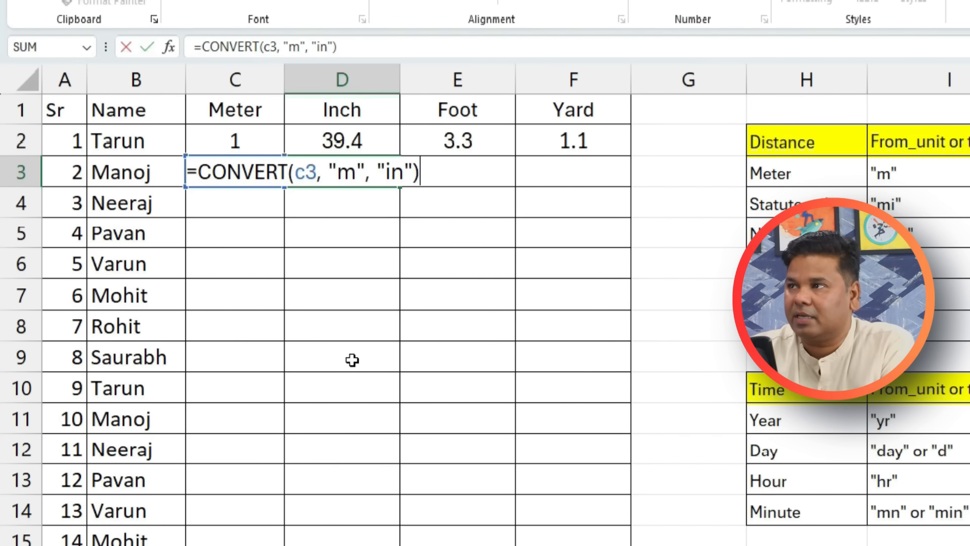
pyautogui.press('Return')
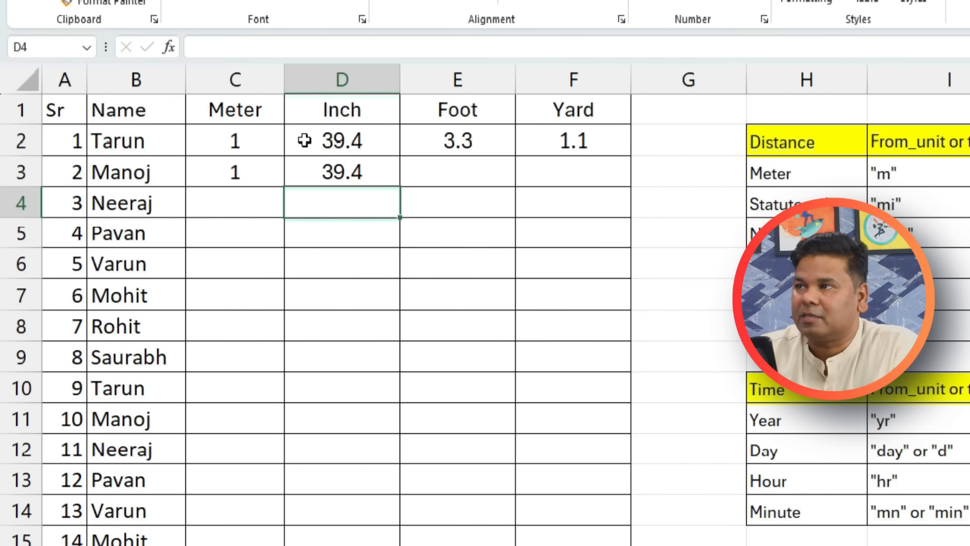
pyautogui.click(388, 181)
pyautogui.click(401, 185)
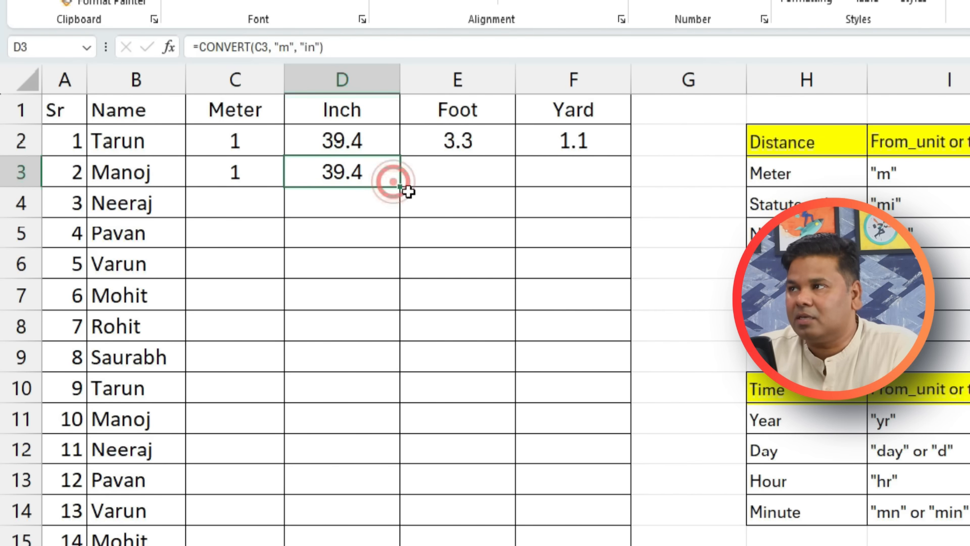
# - Enter the formula =CONVERT(D3, "in", "ft") in E3 to convert the inch value to feet
pyautogui.click(478, 185)
pyautogui.write('=comn')
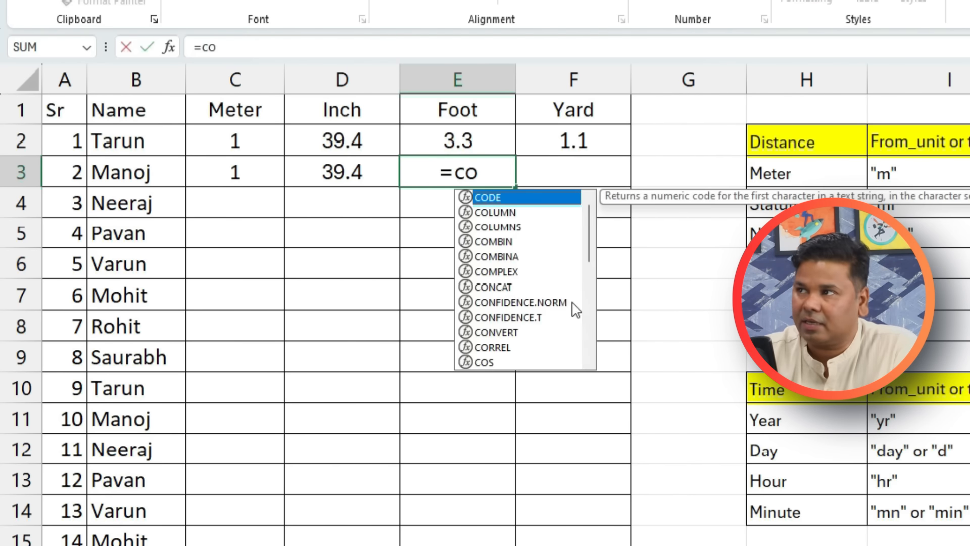
pyautogui.press('BackSpace')
pyautogui.press('BackSpace')
pyautogui.write('n')
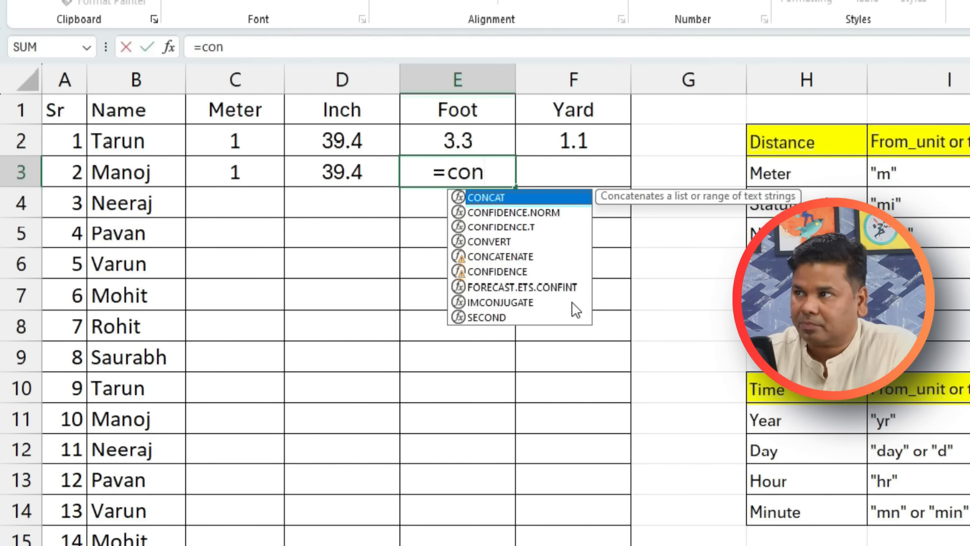
pyautogui.doubleClick(505, 241)
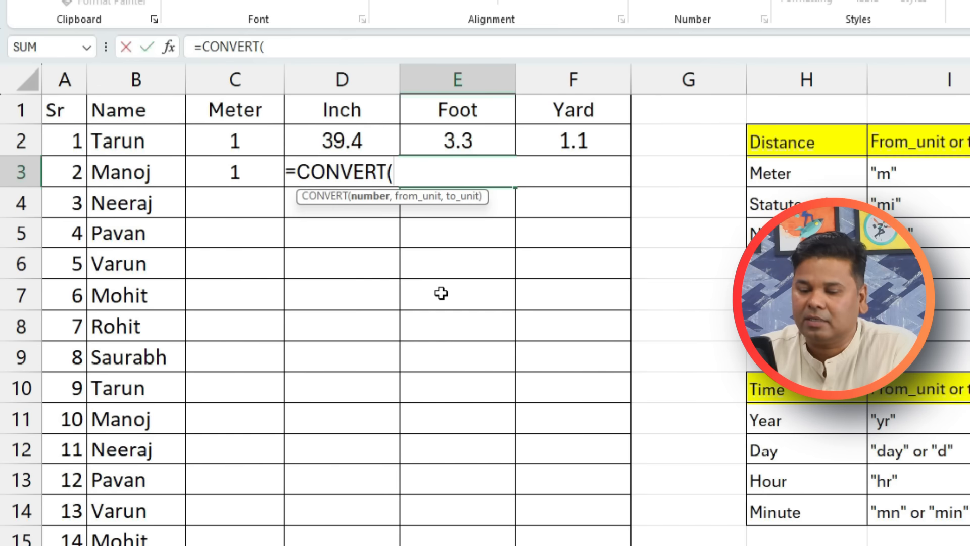
pyautogui.write('d3')
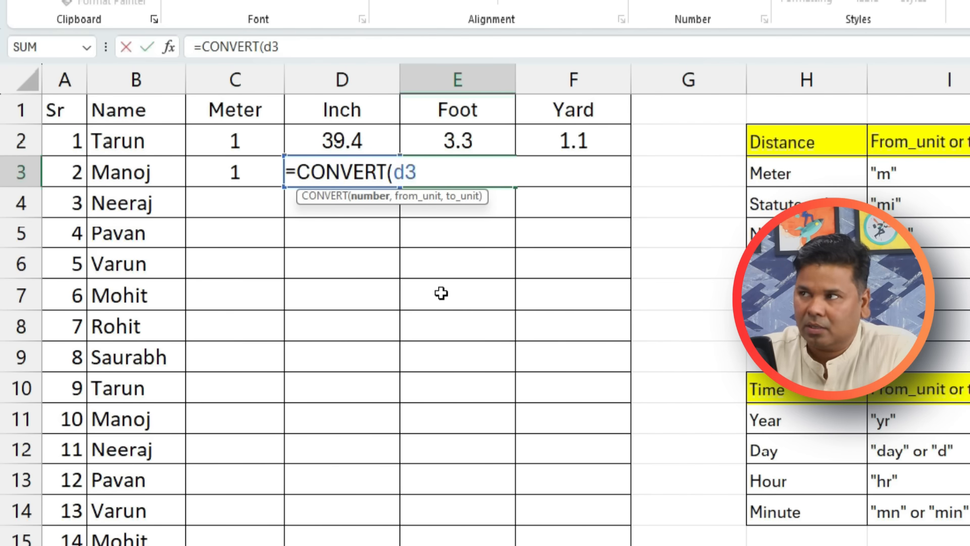
pyautogui.write(',')
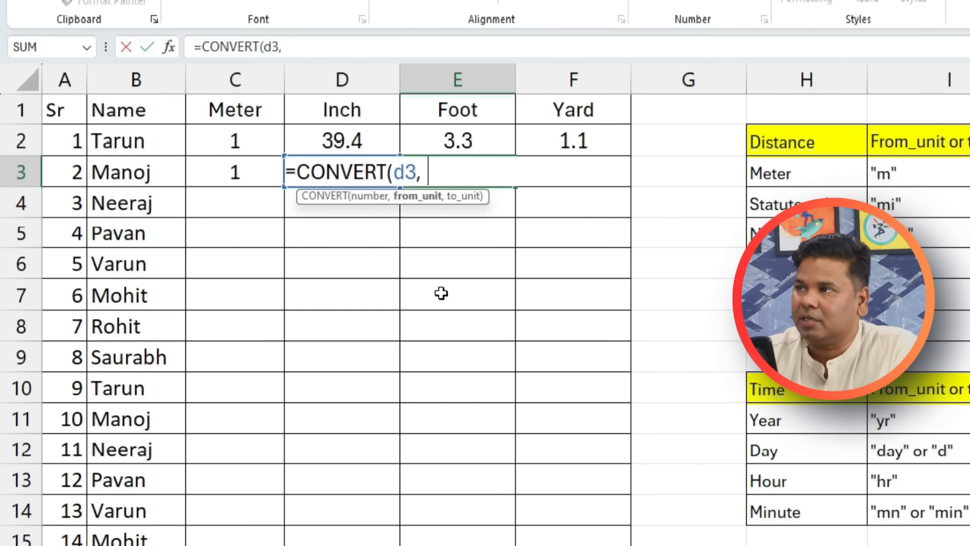
pyautogui.write(' "')
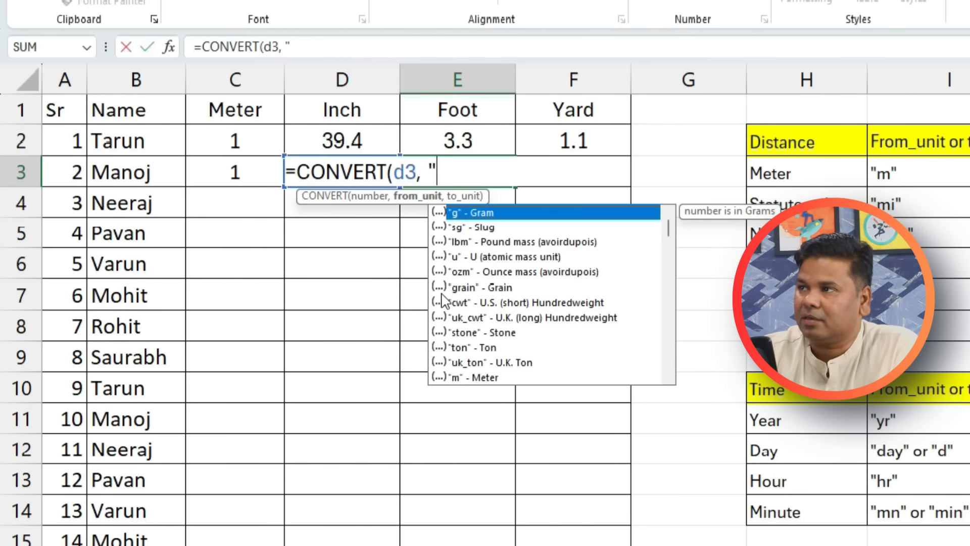
pyautogui.write('in"')
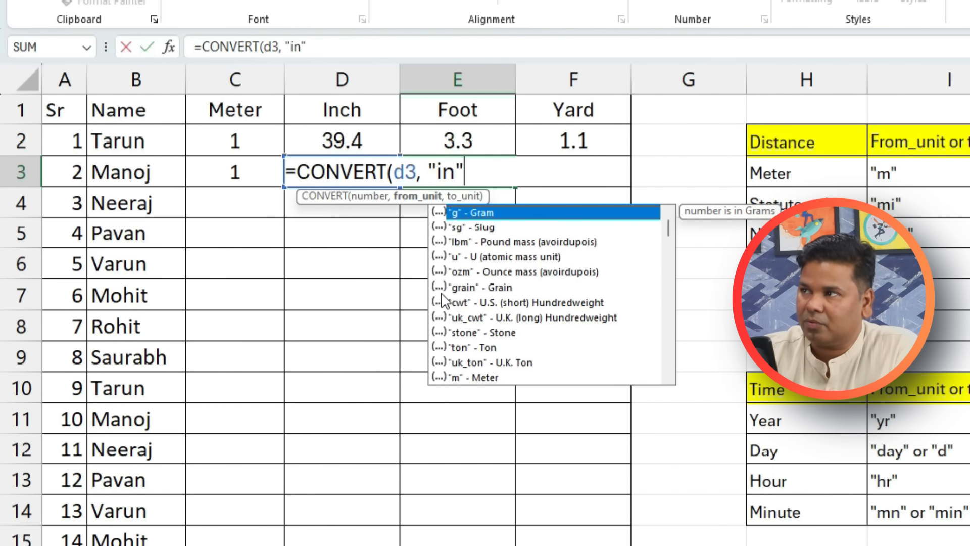
pyautogui.write(', ')
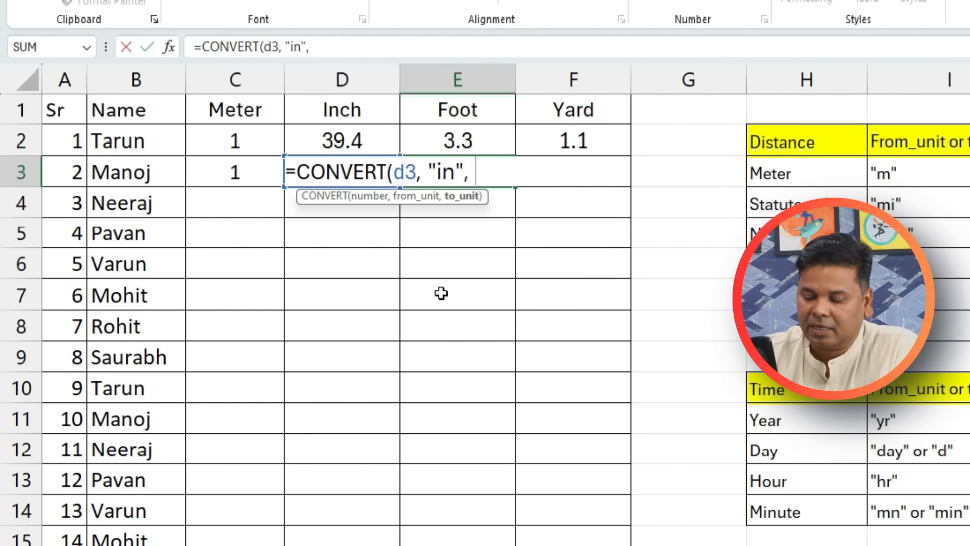
pyautogui.write('"')
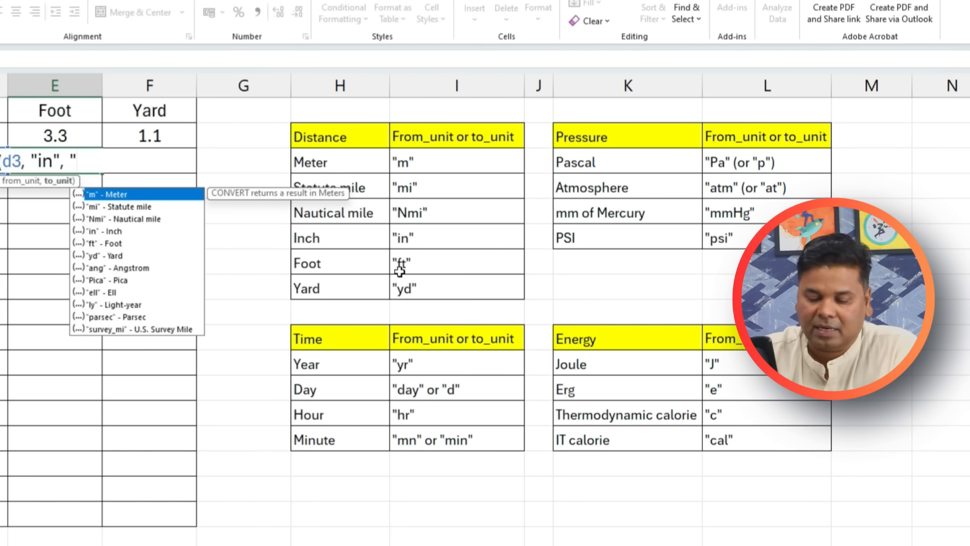
pyautogui.write('ft')
pyautogui.write('")')
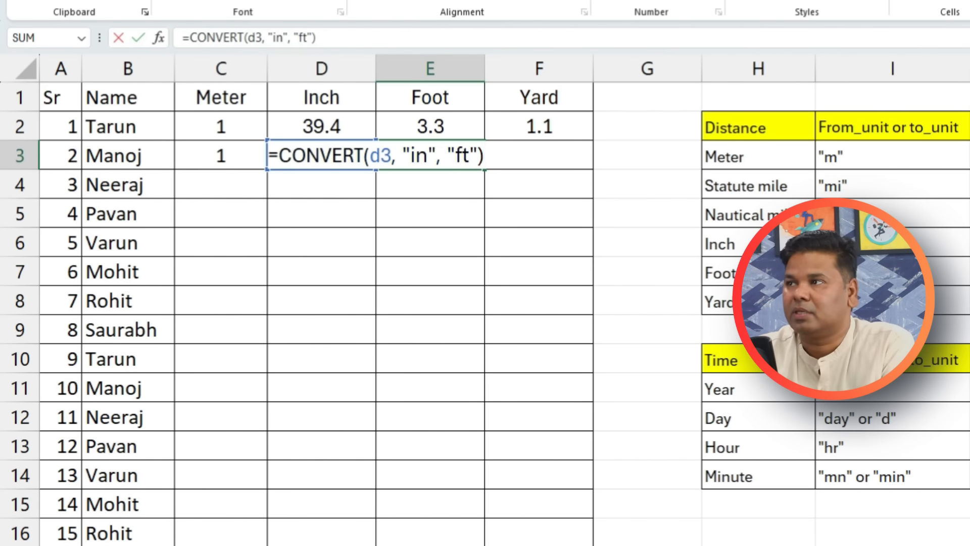
pyautogui.press('Return')
pyautogui.press('Up')
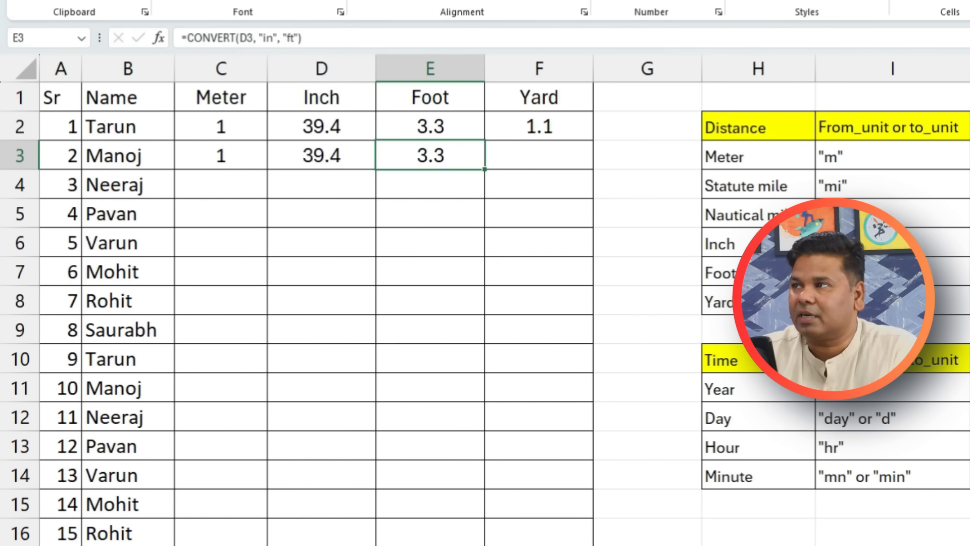
# - Enter the formula =CONVERT(E3, "ft", "yd") in F3 to convert the foot value to yards
pyautogui.press('Right')
pyautogui.write('=CONVERT(e3, "ft", "yd')
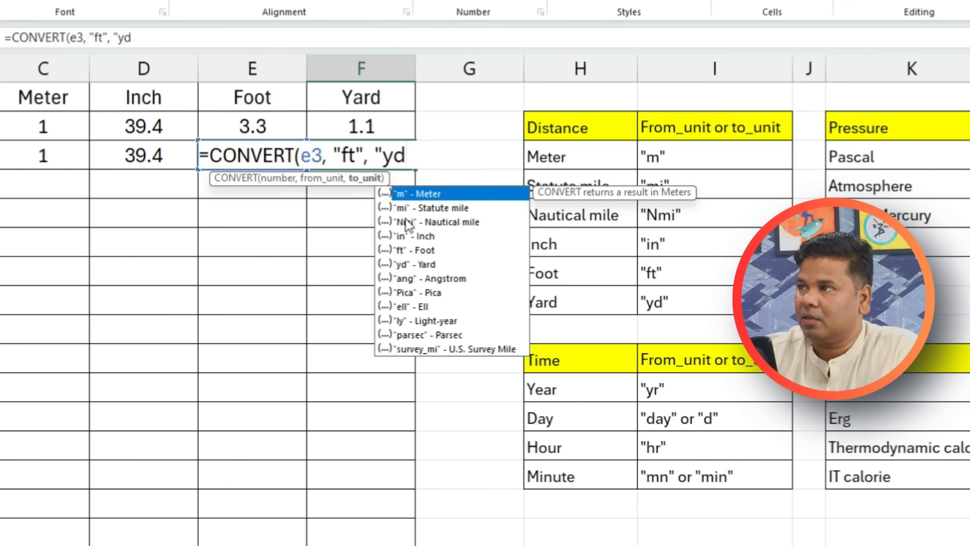
pyautogui.write('")')
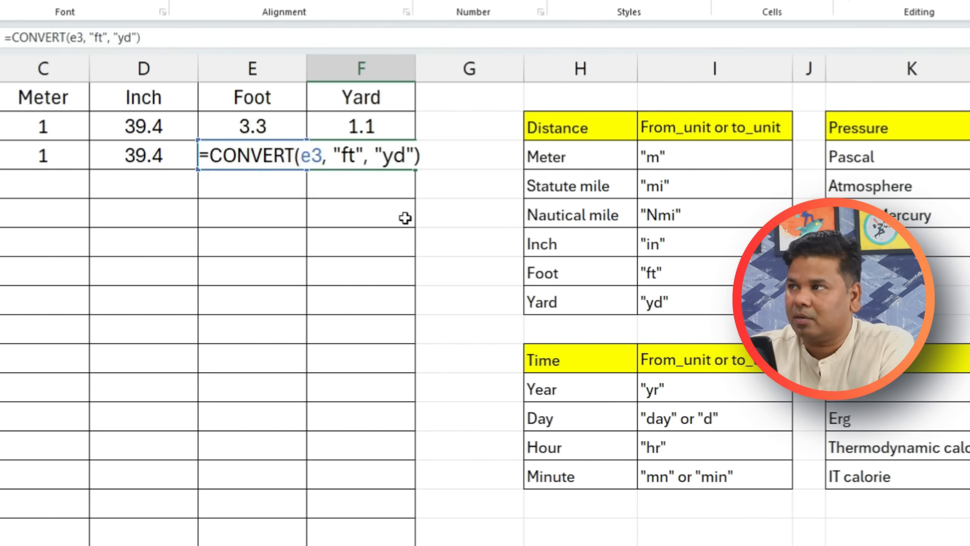
pyautogui.press('Return')
# - Fill the Inch, Foot and Yard formulas in D3:F3 down to row 17
pyautogui.moveTo(101, 154); pyautogui.dragTo(350, 158)
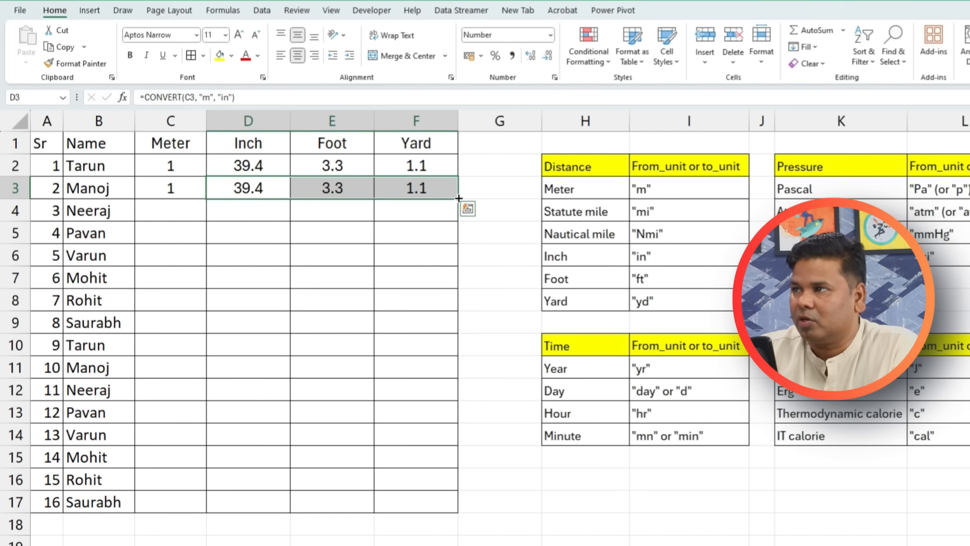
pyautogui.moveTo(458, 199); pyautogui.dragTo(458, 512)
# - Enter the Meter values 1, 2, 4, 5, 8, 4, 5, 6 and 1 down the cells C4 to C12
pyautogui.click(158, 207)
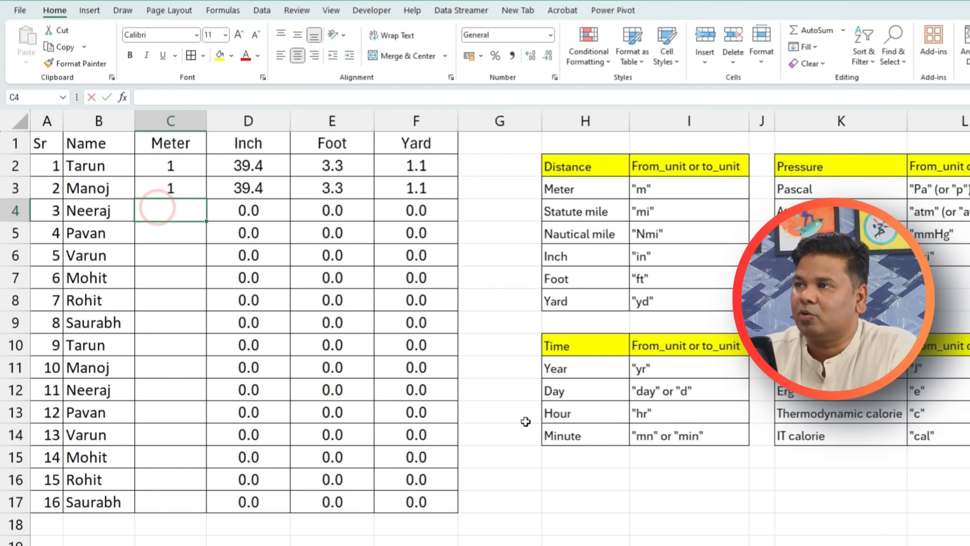
pyautogui.write('1')
pyautogui.press('Return')
pyautogui.write('2')
pyautogui.press('Return')
pyautogui.write('4')
pyautogui.press('Return')
pyautogui.write('5')
pyautogui.press('Return')
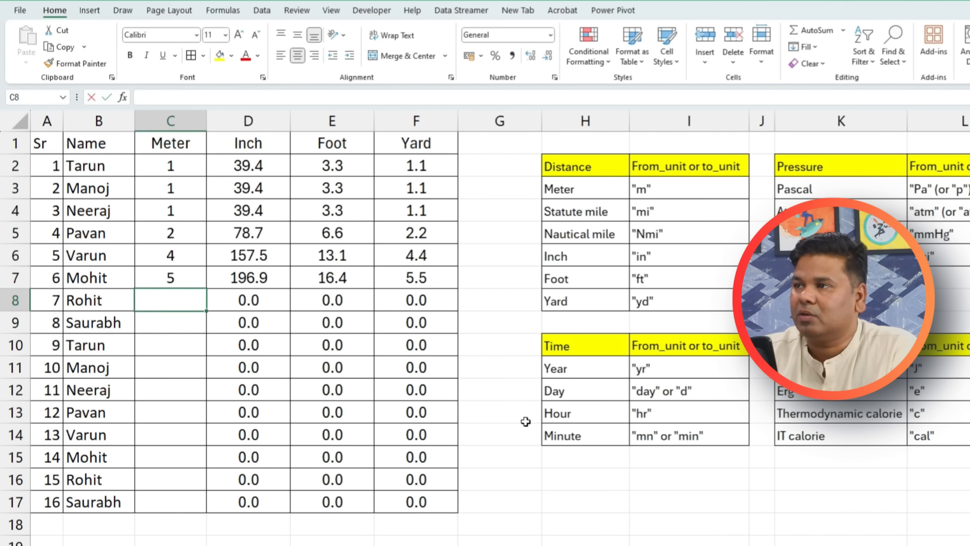
pyautogui.write('8')
pyautogui.press('Return')
pyautogui.write('4')
pyautogui.press('Return')
pyautogui.write('5')
pyautogui.press('Return')
pyautogui.write('6')
pyautogui.press('Return')
pyautogui.write('1')
pyautogui.press('Return')
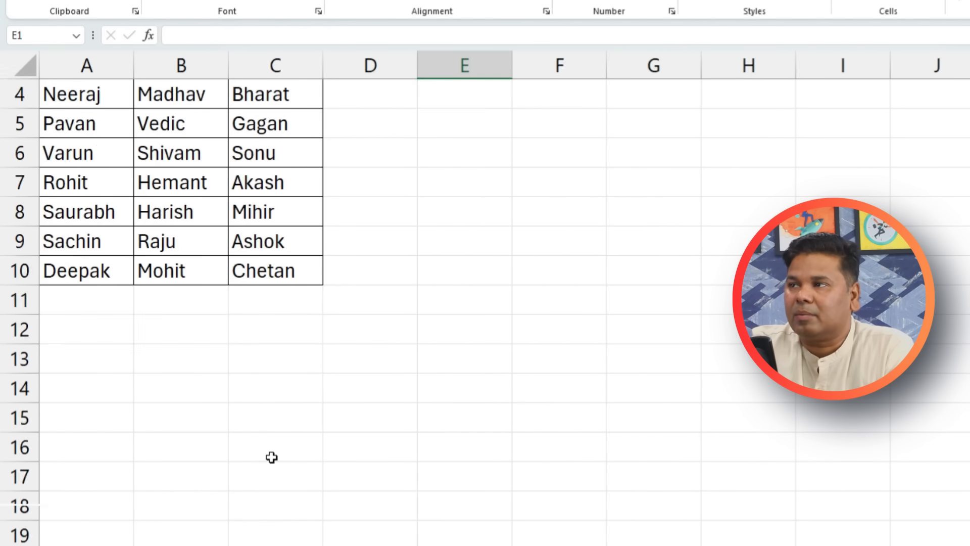
pyautogui.scroll(1, 271, 457)
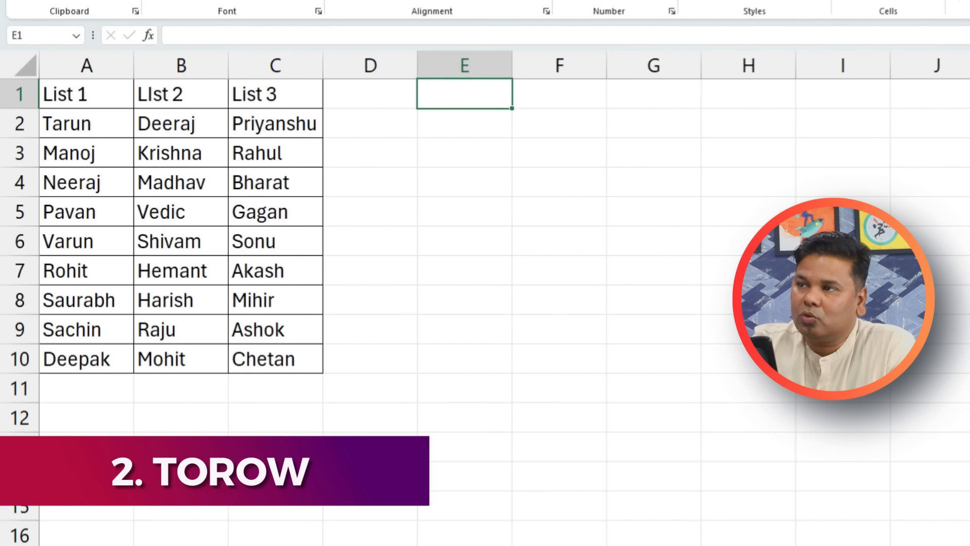
pyautogui.moveTo(83, 93); pyautogui.dragTo(86, 328)
pyautogui.moveTo(196, 91); pyautogui.dragTo(199, 329)
pyautogui.moveTo(260, 93); pyautogui.dragTo(264, 329)
pyautogui.moveTo(444, 93); pyautogui.dragTo(967, 93)
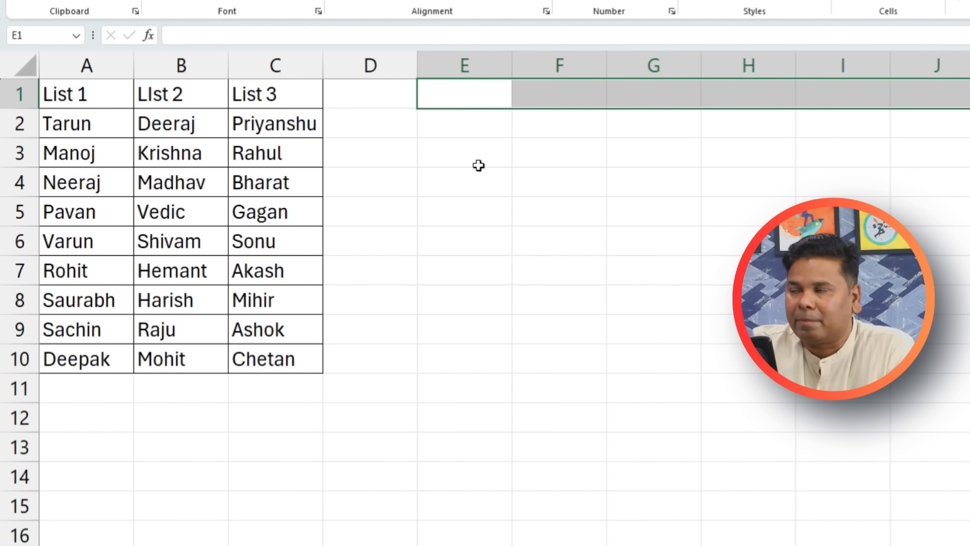
pyautogui.click(438, 98)
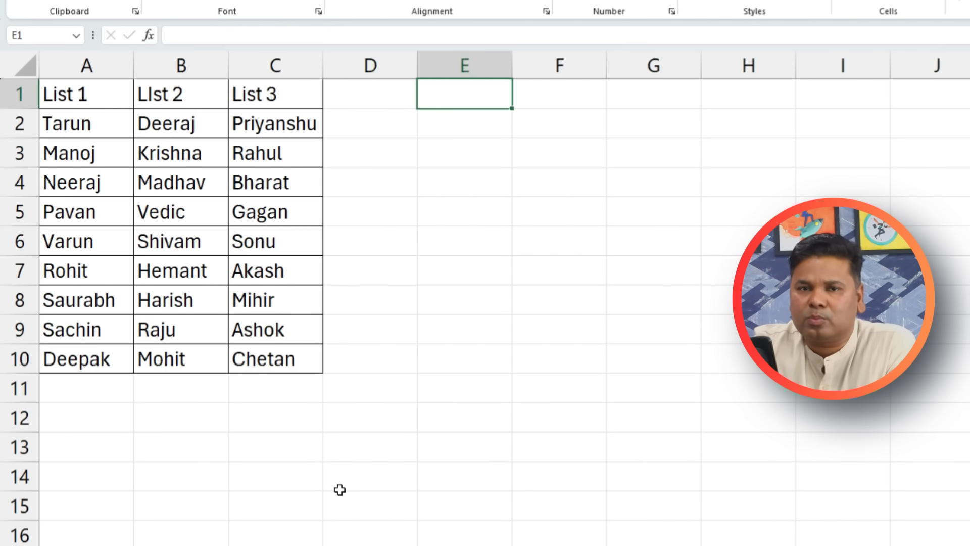
# - Copy the three lists in A1:C10 and paste them transposed with Paste Special, starting at E1
pyautogui.moveTo(59, 94); pyautogui.dragTo(304, 362)
pyautogui.hotkey('ctrl', 'c')
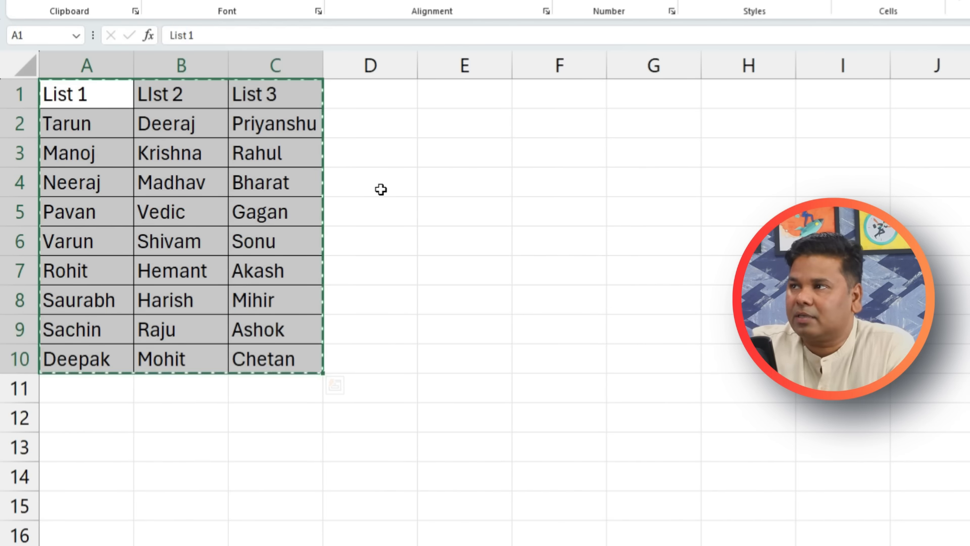
pyautogui.rightClick(453, 90)
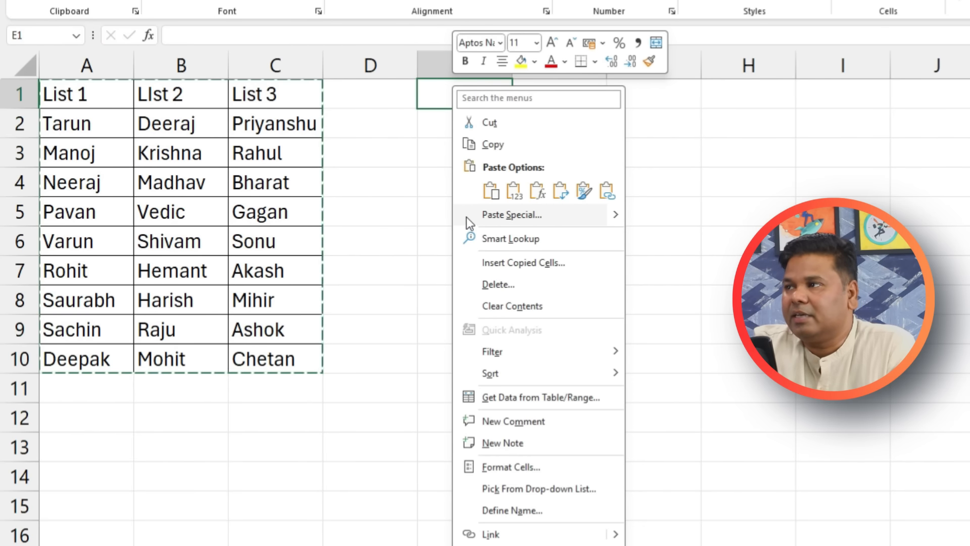
pyautogui.click(511, 214)
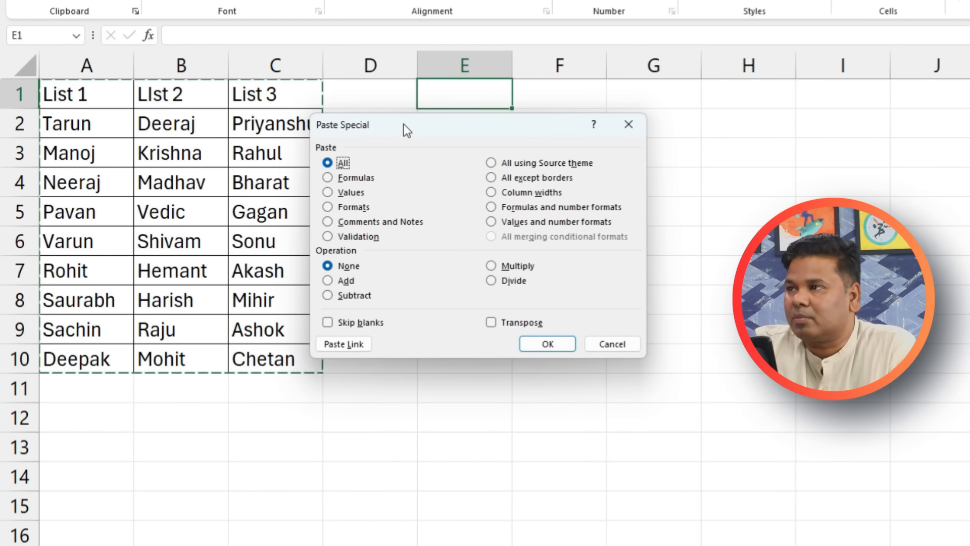
pyautogui.moveTo(404, 123); pyautogui.dragTo(520, 172)
pyautogui.click(617, 377)
pyautogui.click(672, 398)
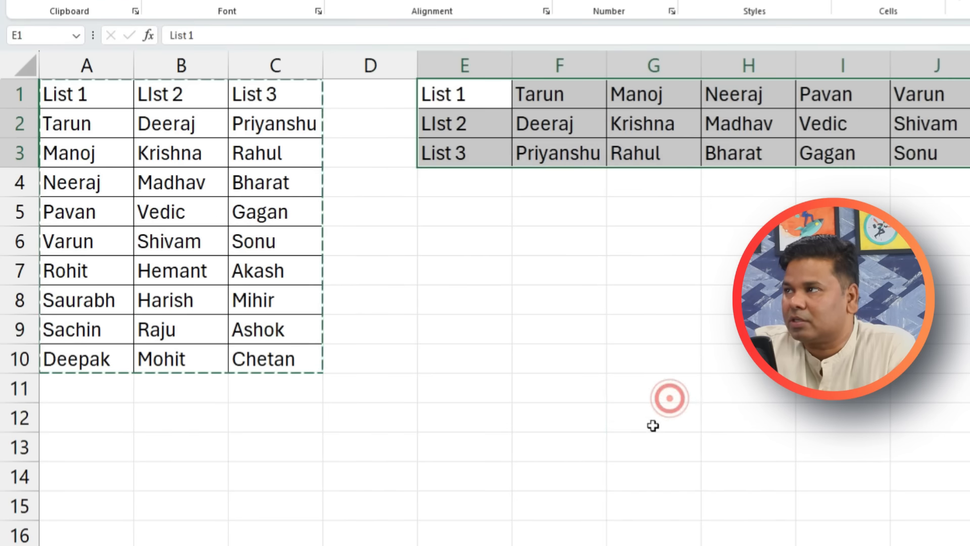
pyautogui.click(652, 424)
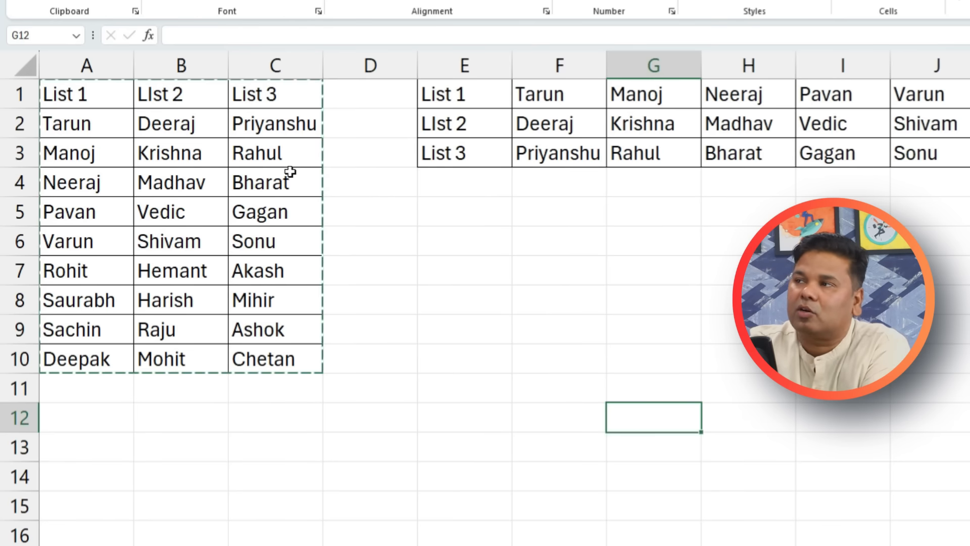
# - Clear the contents of the transposed lists in rows 1 to 4 from column E onward
pyautogui.moveTo(441, 96); pyautogui.dragTo(969, 182)
pyautogui.press('Delete')
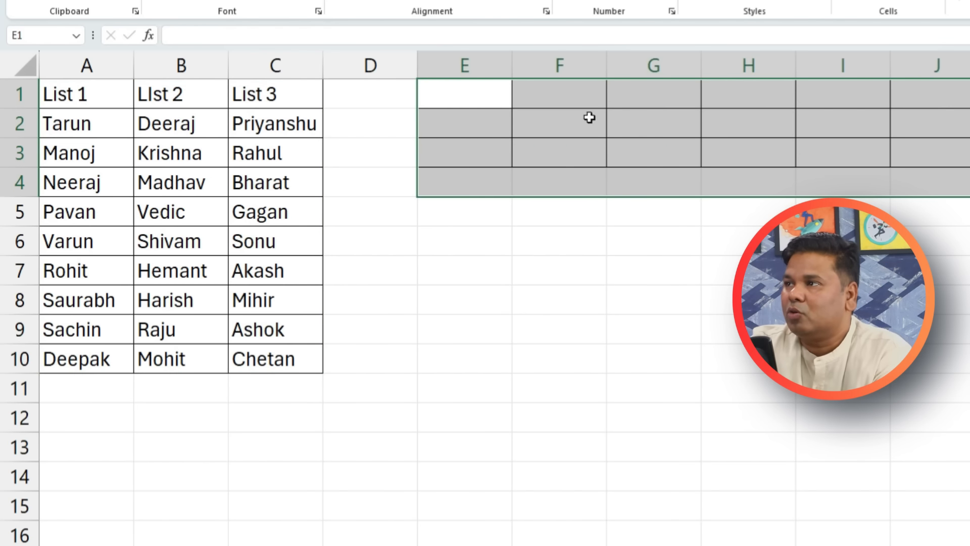
# - Arrange the three lists in a single row from E1 with the formula =TOROW(A1:C10)
pyautogui.click(394, 75)
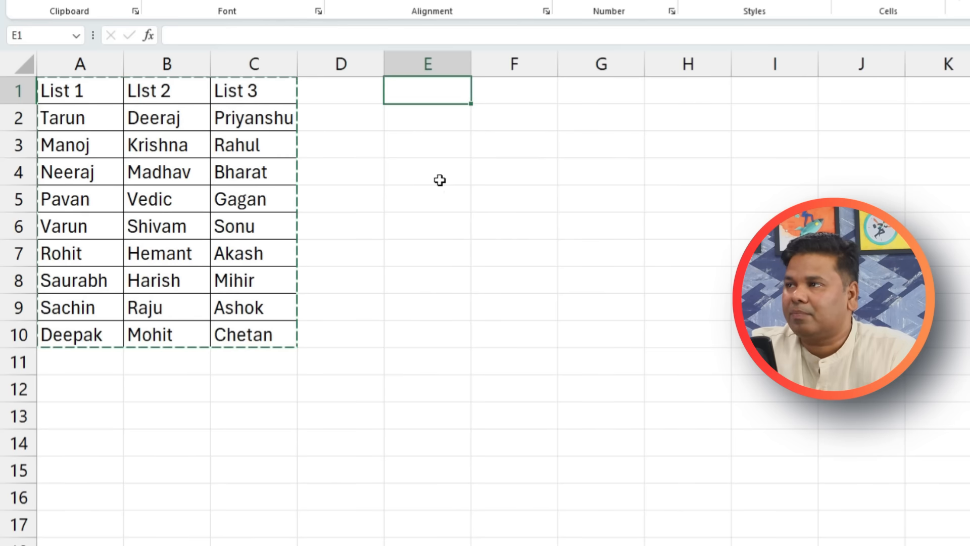
pyautogui.click(428, 103)
pyautogui.write('=to')
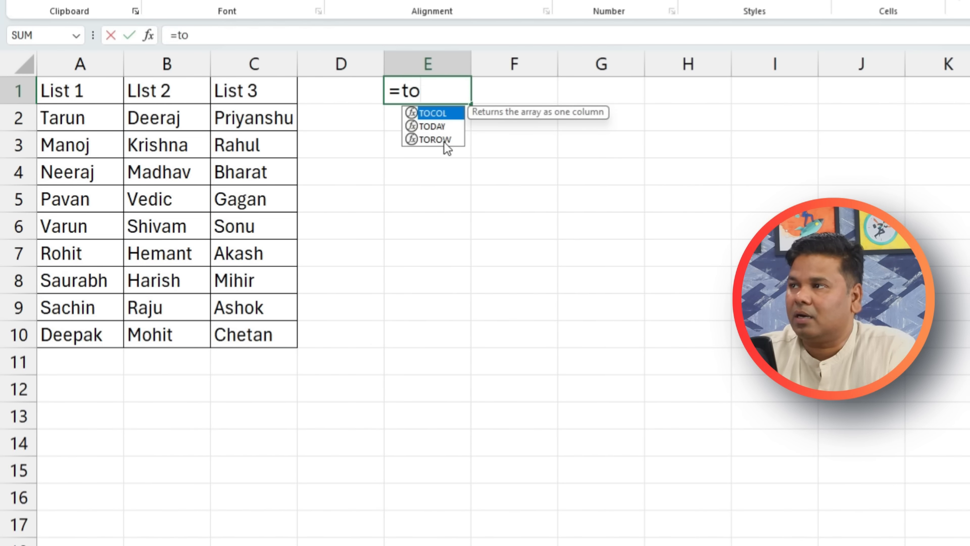
pyautogui.doubleClick(438, 140)
pyautogui.moveTo(72, 96); pyautogui.dragTo(263, 337)
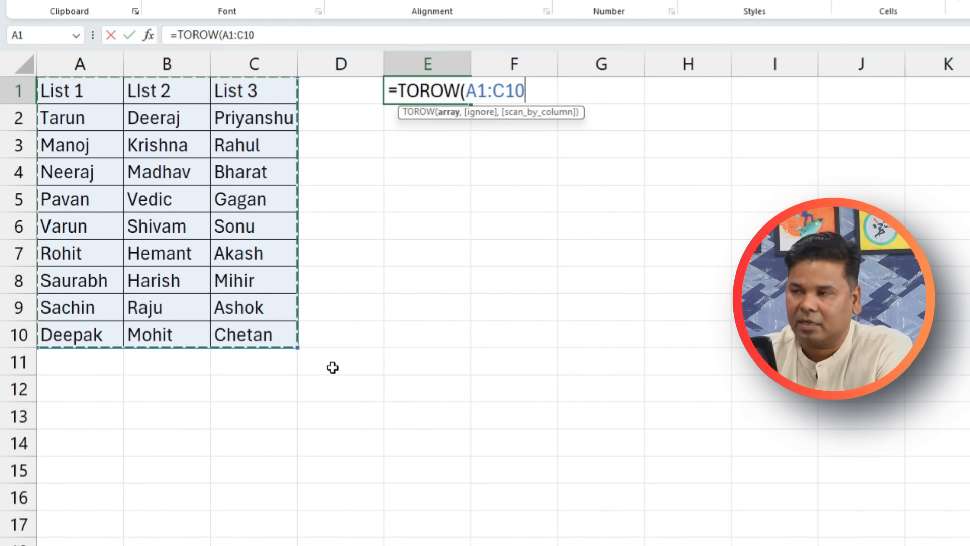
pyautogui.write(')')
pyautogui.press('Return')
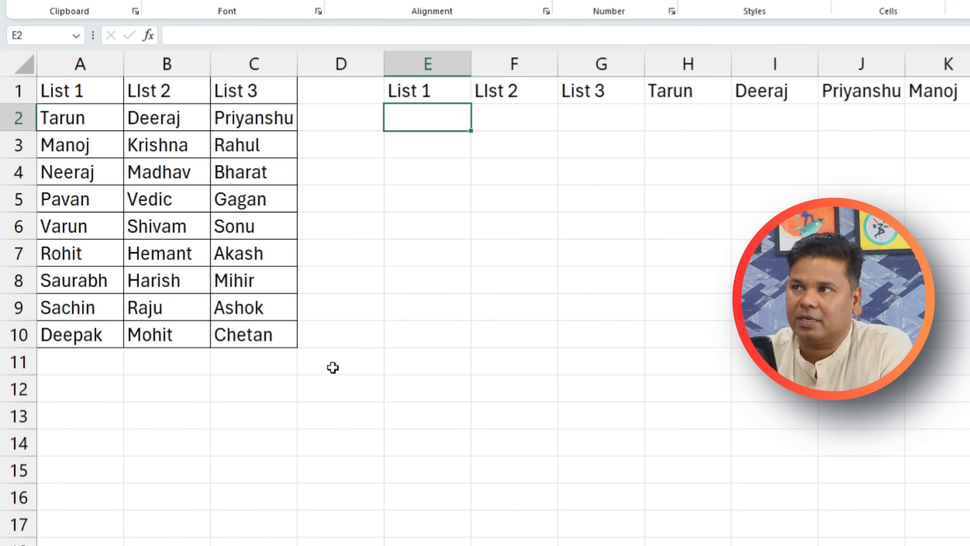
pyautogui.moveTo(65, 92); pyautogui.dragTo(152, 341)
pyautogui.moveTo(149, 89); pyautogui.dragTo(286, 338)
pyautogui.hotkey('ctrl', 'z')
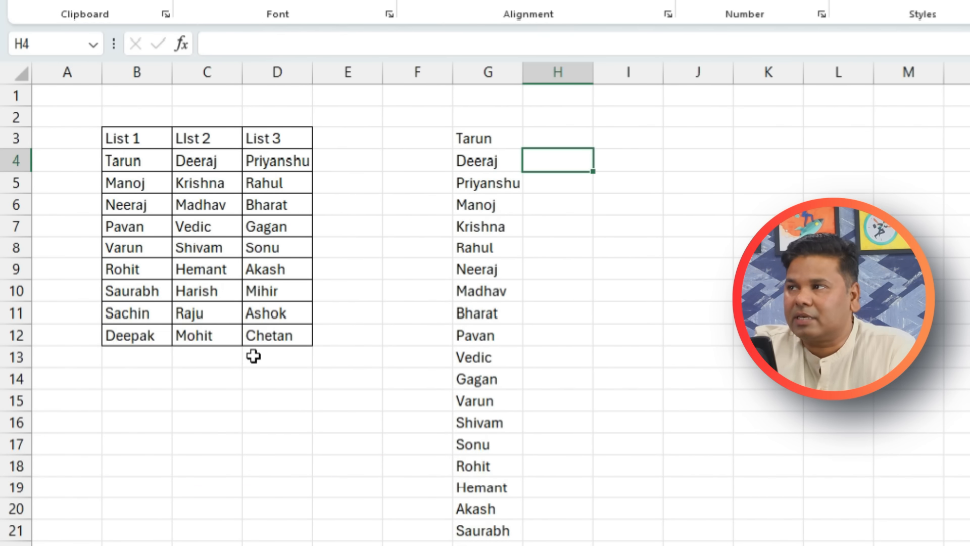
# - Combine the names of the three lists into one column from I3 with the formula =TOCOL(B4:D12)
pyautogui.click(623, 137)
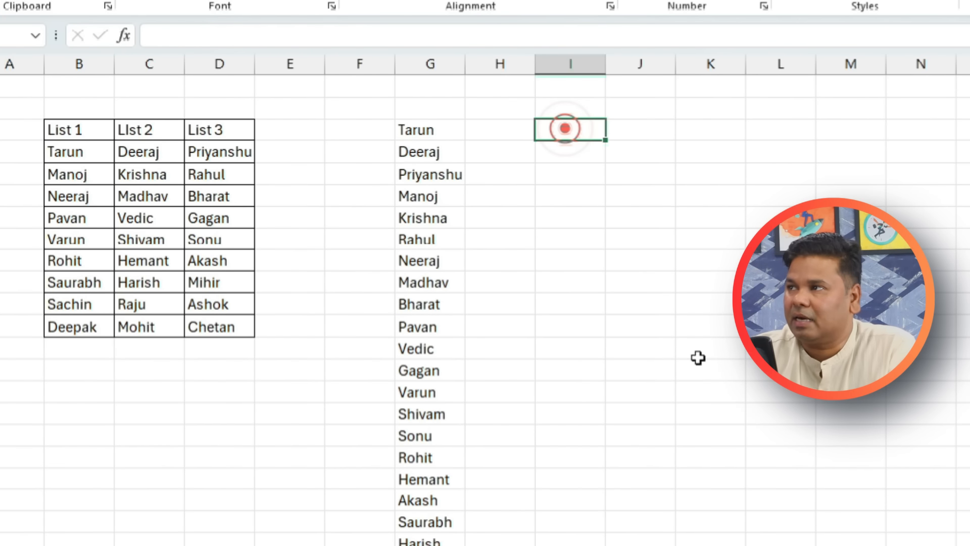
pyautogui.write('=')
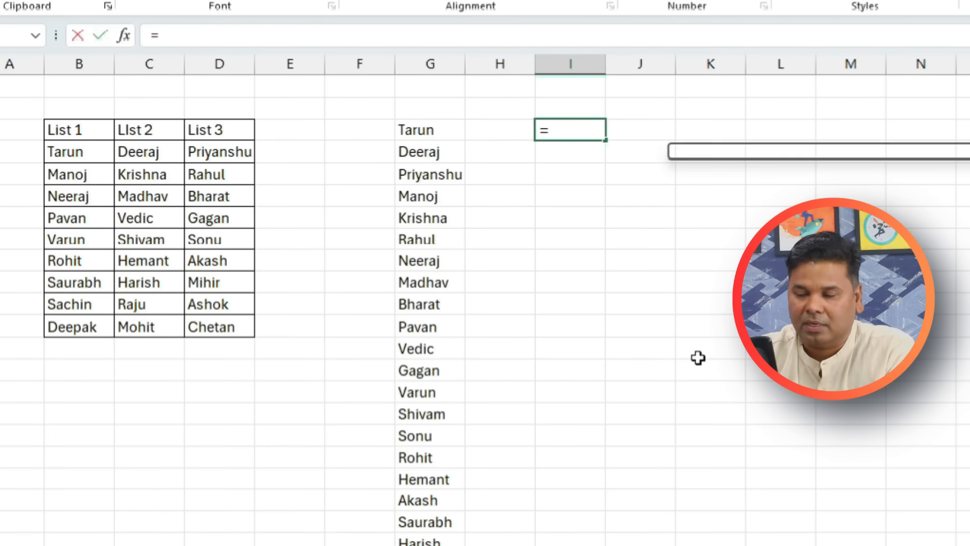
pyautogui.write('to')
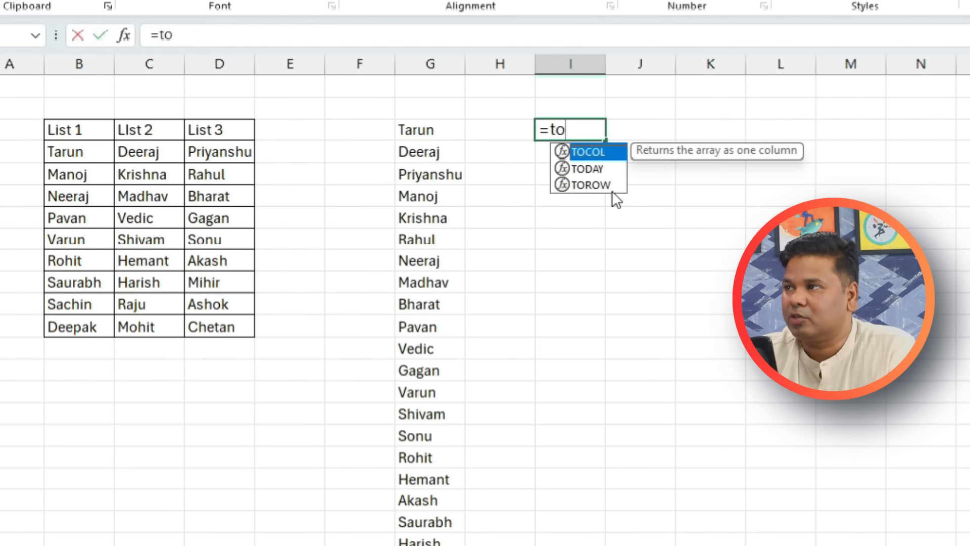
pyautogui.doubleClick(599, 147)
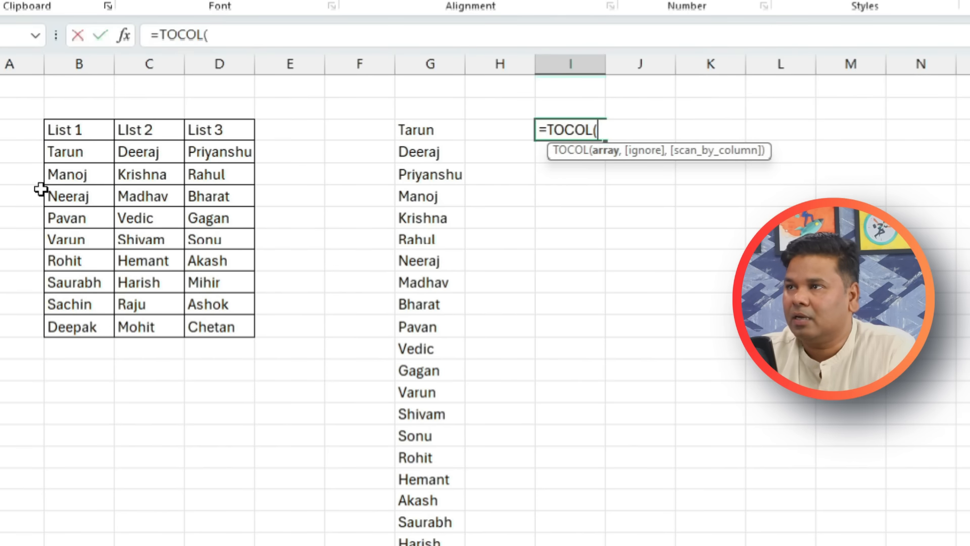
pyautogui.click(62, 130)
pyautogui.moveTo(62, 130); pyautogui.dragTo(96, 192)
pyautogui.moveTo(65, 151); pyautogui.dragTo(225, 323)
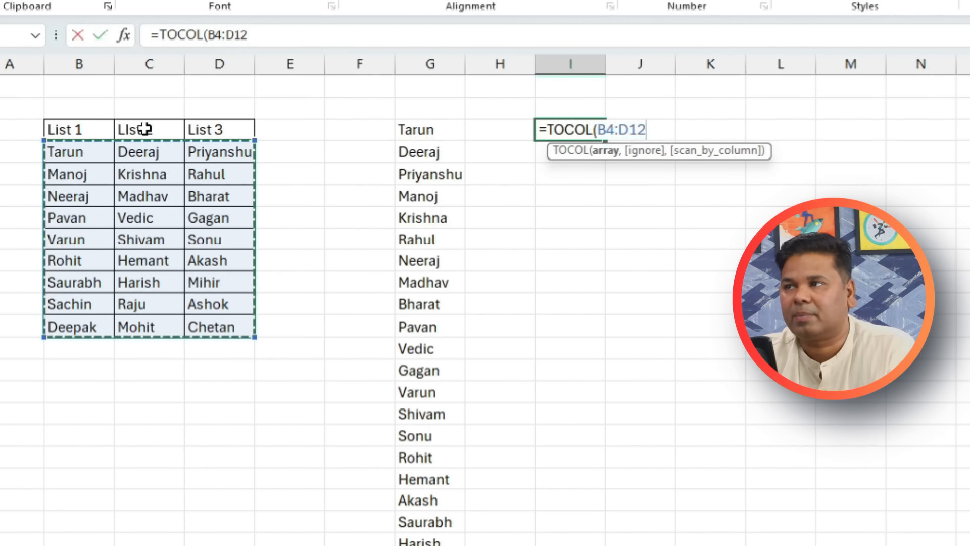
pyautogui.write(')')
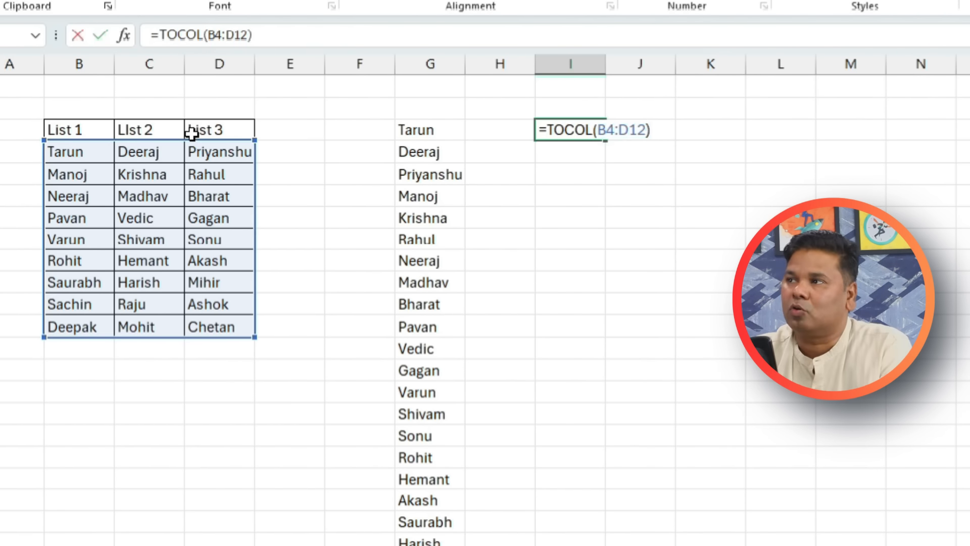
pyautogui.press('Return')
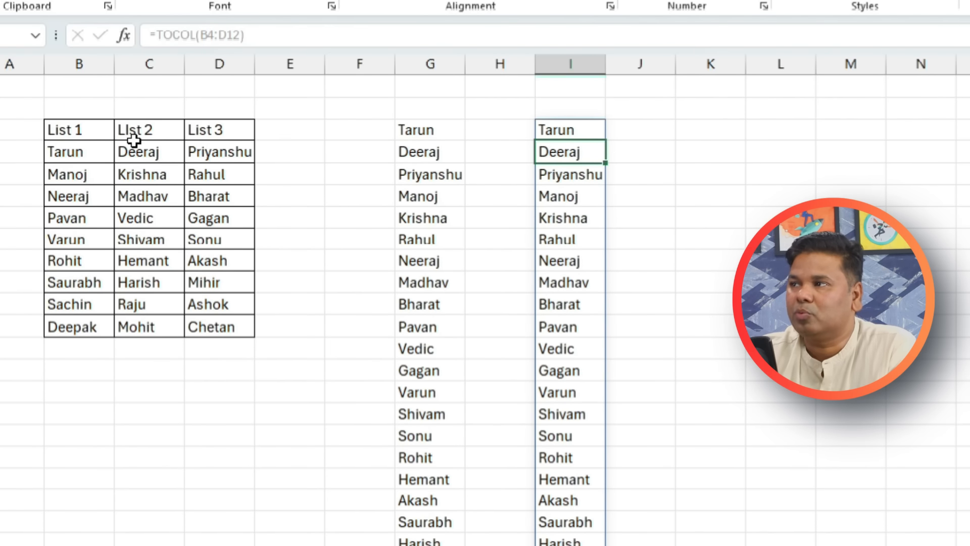
# - Clear the name in cell C7 of the second list and enter a different first name there
pyautogui.click(126, 217)
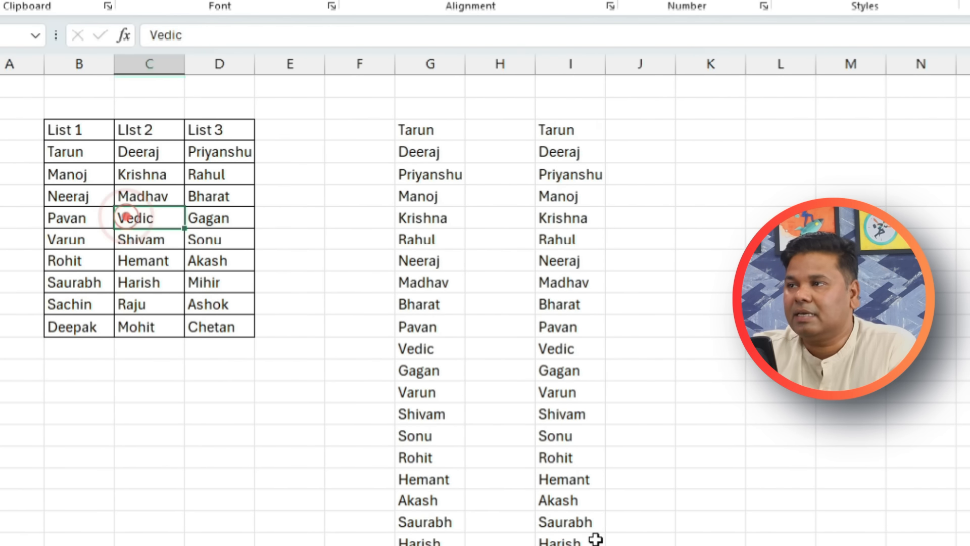
pyautogui.press('BackSpace')
pyautogui.press('Return')
pyautogui.press('Up')
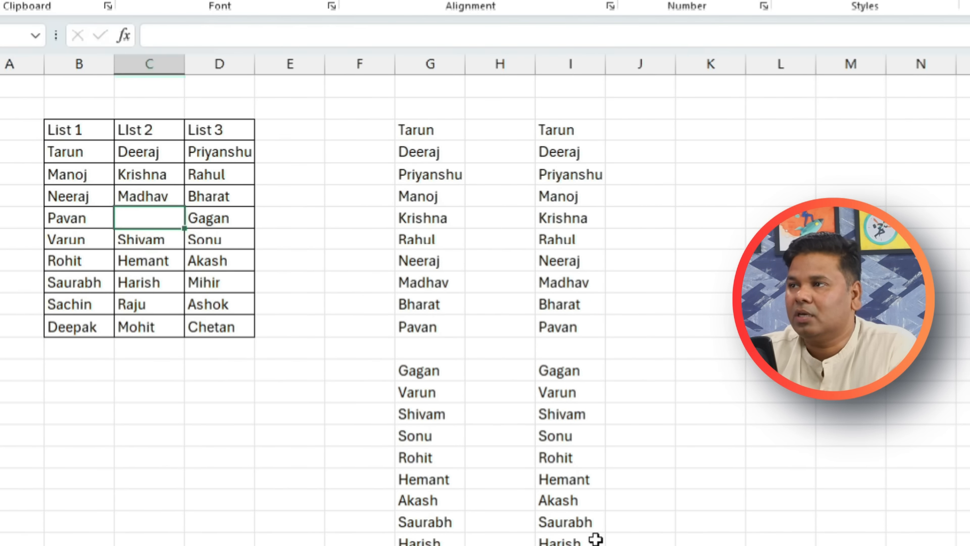
pyautogui.write('Ram')
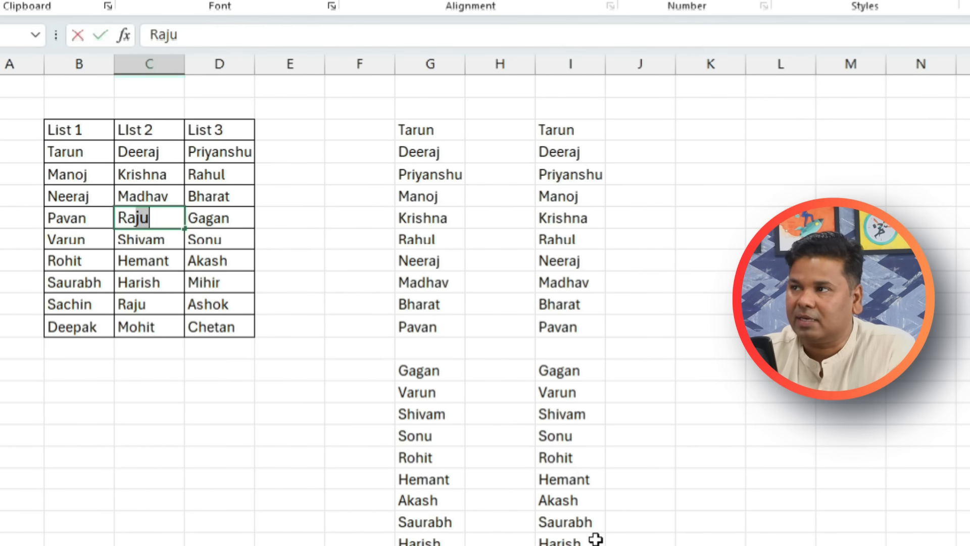
pyautogui.press('Return')
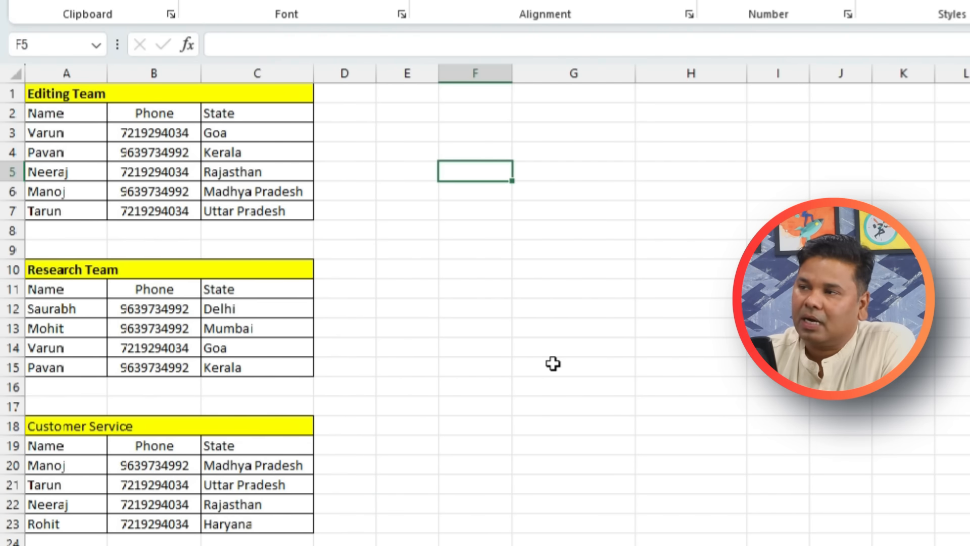
# - Stack the Editing Team, Research Team and Customer Service tables vertically from F5 with =VSTACK(A2:C7, A12:C15, A20:C23)
pyautogui.write('=')
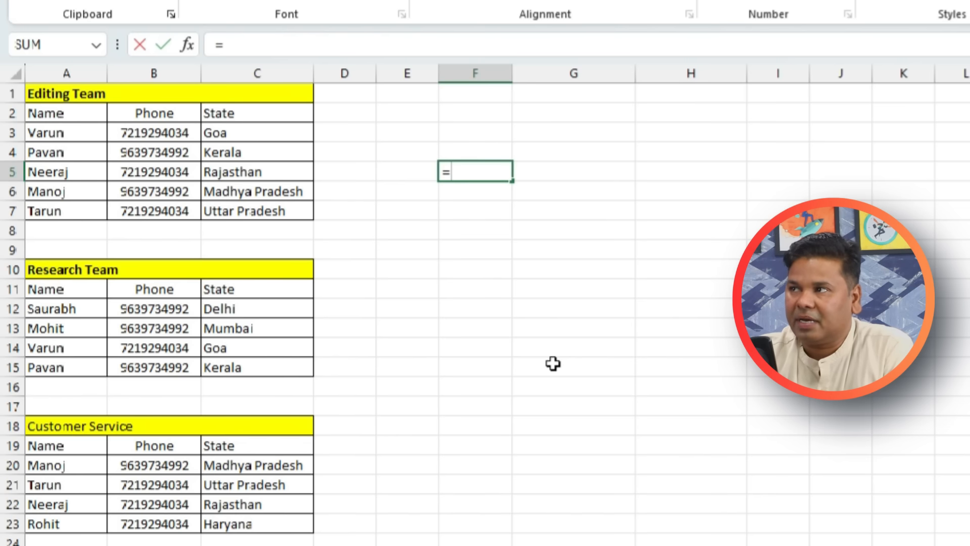
pyautogui.write('V')
pyautogui.write('s')
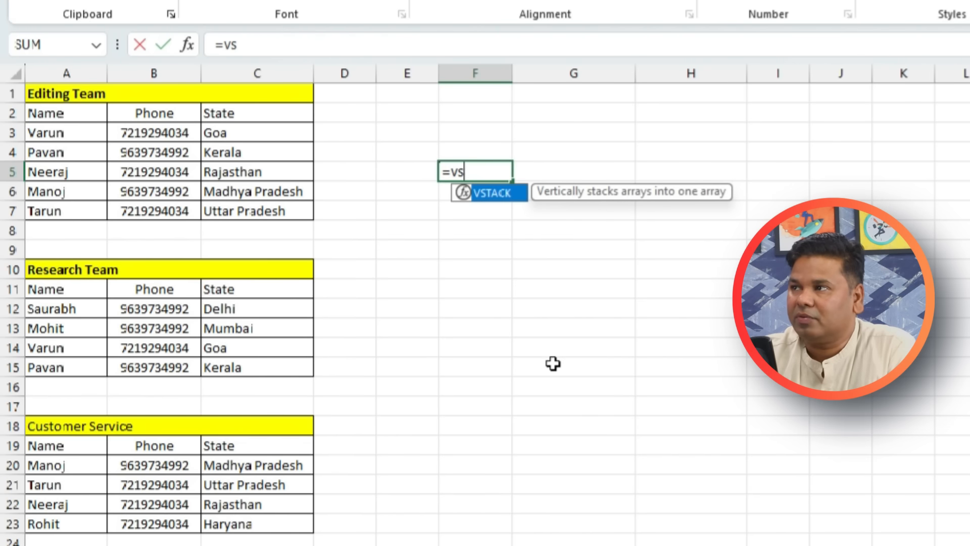
pyautogui.doubleClick(480, 189)
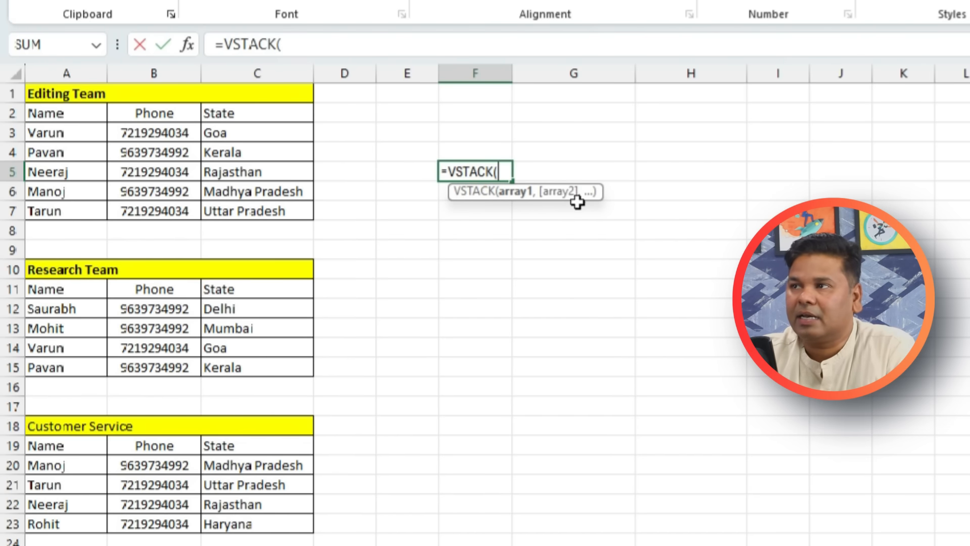
pyautogui.moveTo(43, 107); pyautogui.dragTo(272, 207)
pyautogui.write(',')
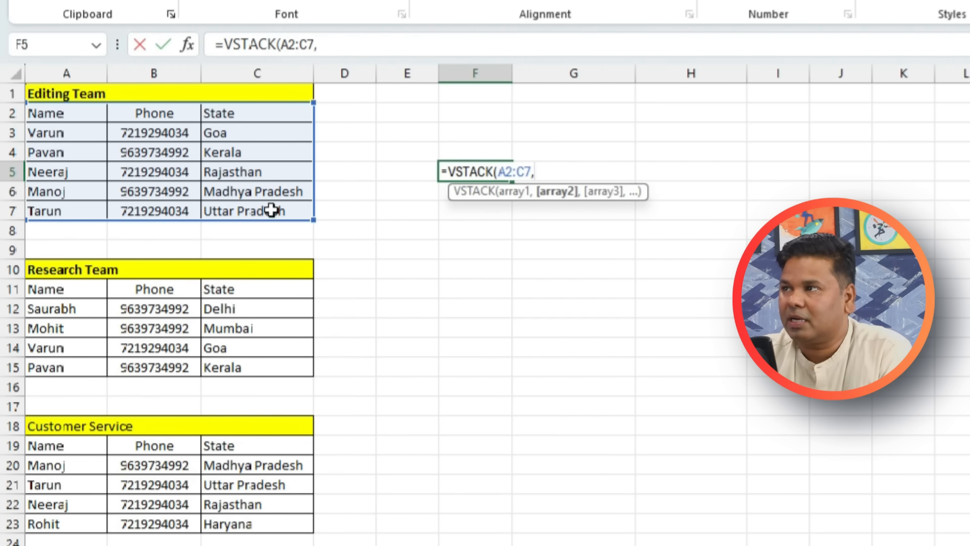
pyautogui.moveTo(39, 309); pyautogui.dragTo(255, 368)
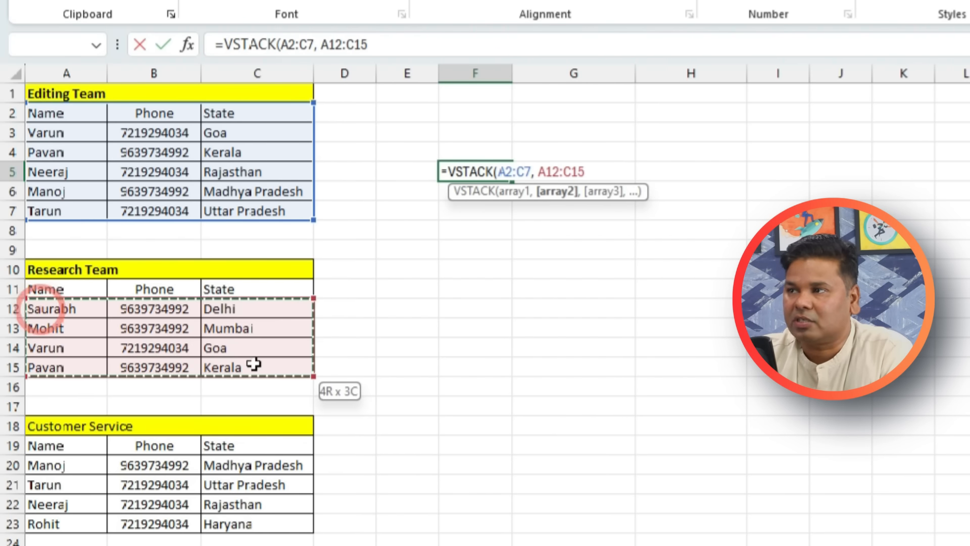
pyautogui.write(',')
pyautogui.moveTo(63, 465); pyautogui.dragTo(256, 526)
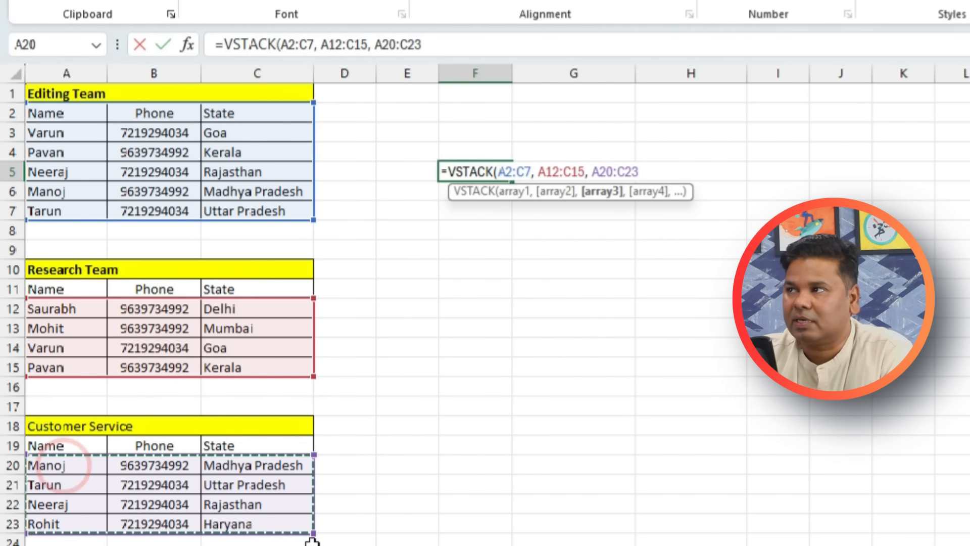
pyautogui.write(')')
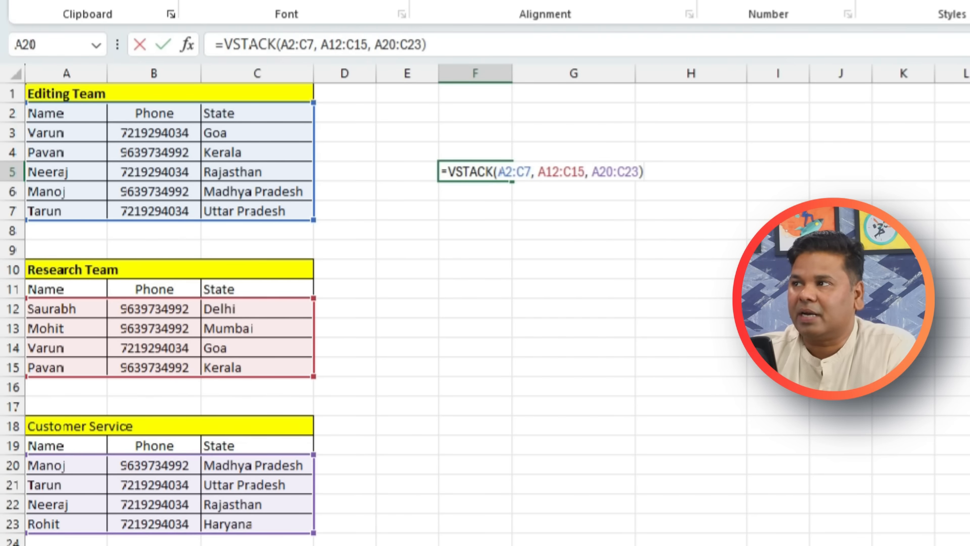
pyautogui.press('Return')
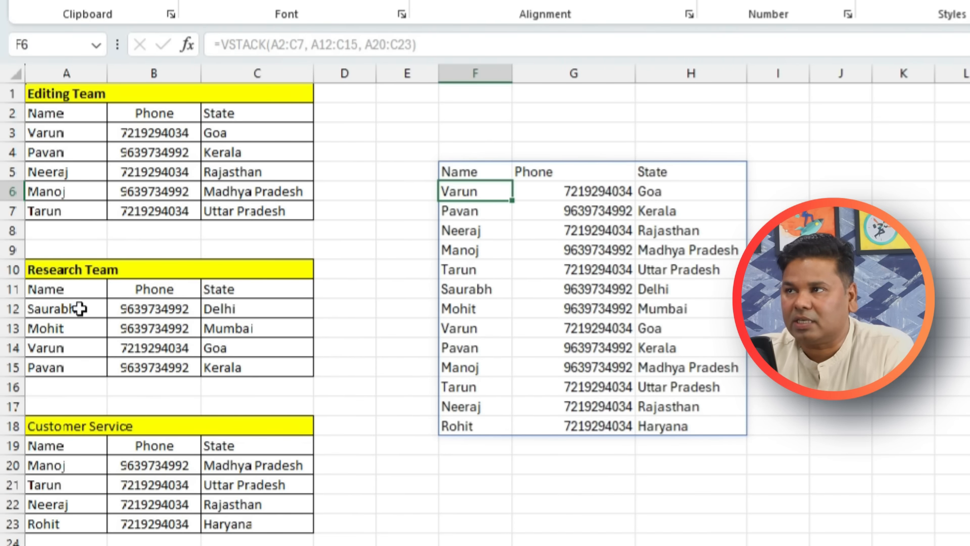
# - Replace the first name listed under Editing Team, in cell A3, with a different name
pyautogui.click(65, 170)
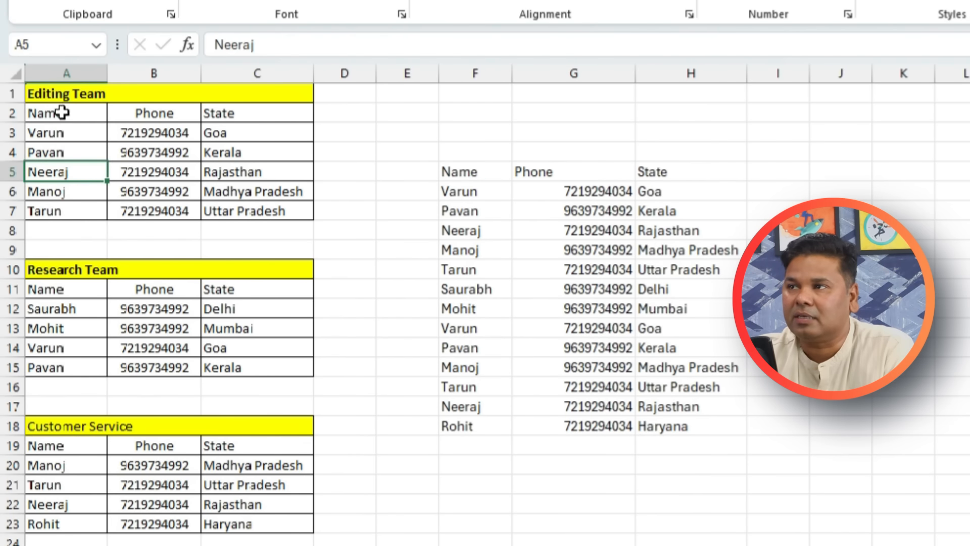
pyautogui.click(79, 133)
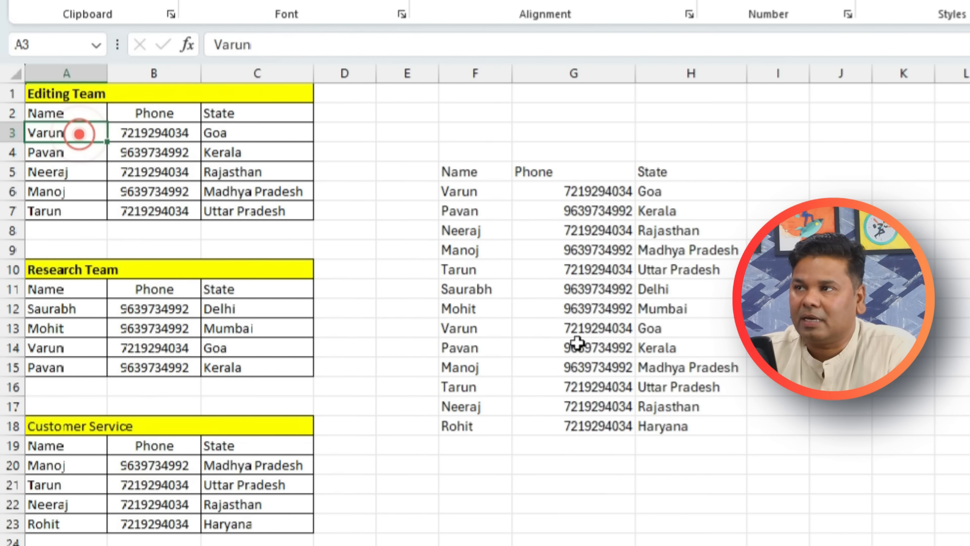
pyautogui.write('Ra')
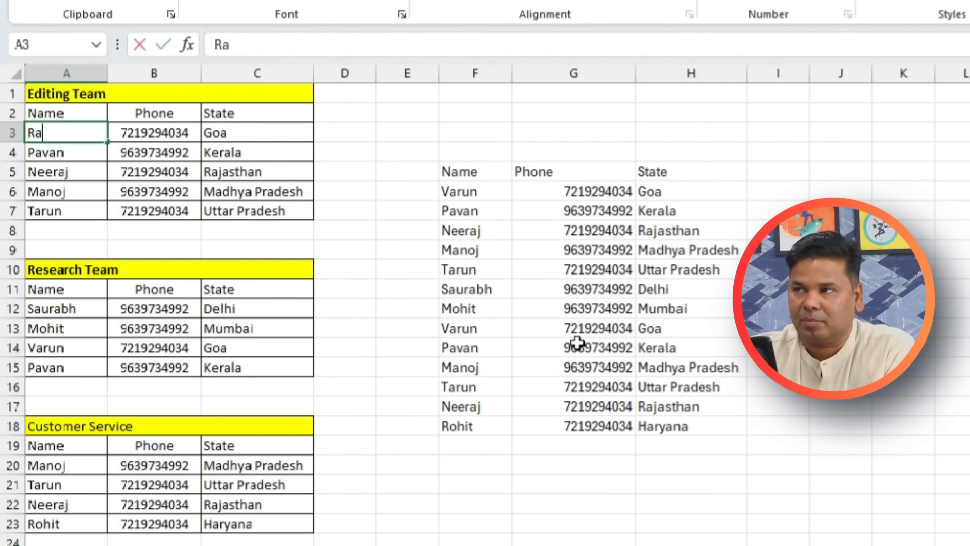
pyautogui.press('Return')
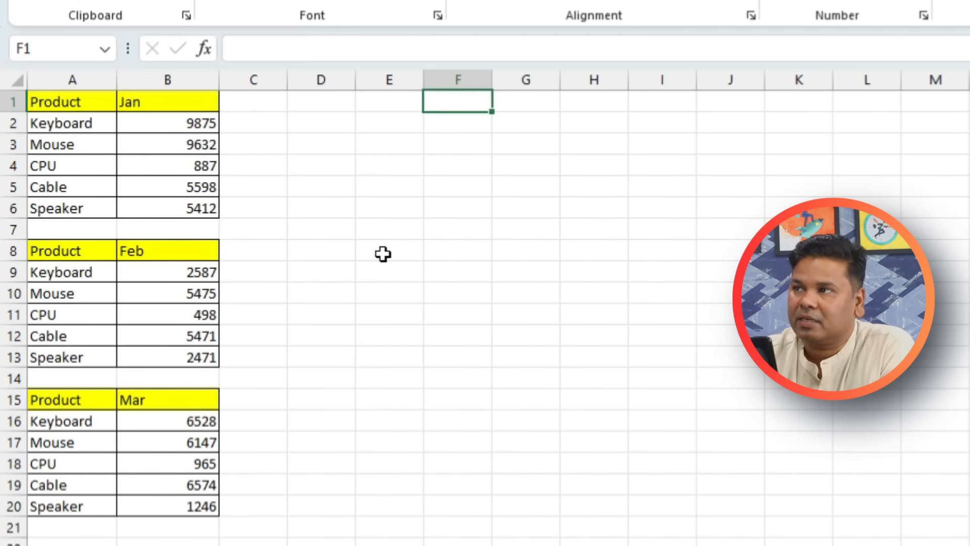
# - Place the product names and the Jan, Feb and Mar figures side by side from D5 with =HSTACK(A1:A6, B1:B6, B8:B13, B15:B20)
pyautogui.click(326, 185)
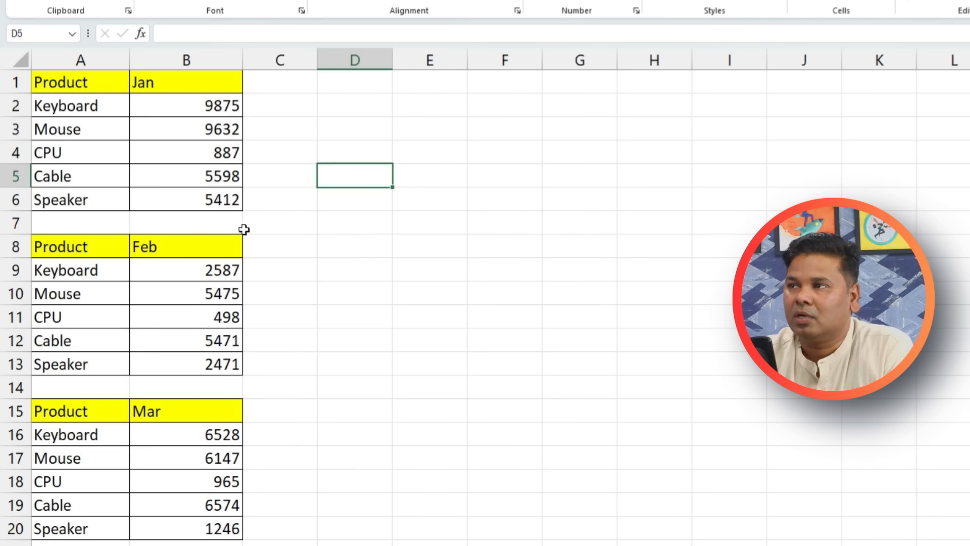
pyautogui.write('=')
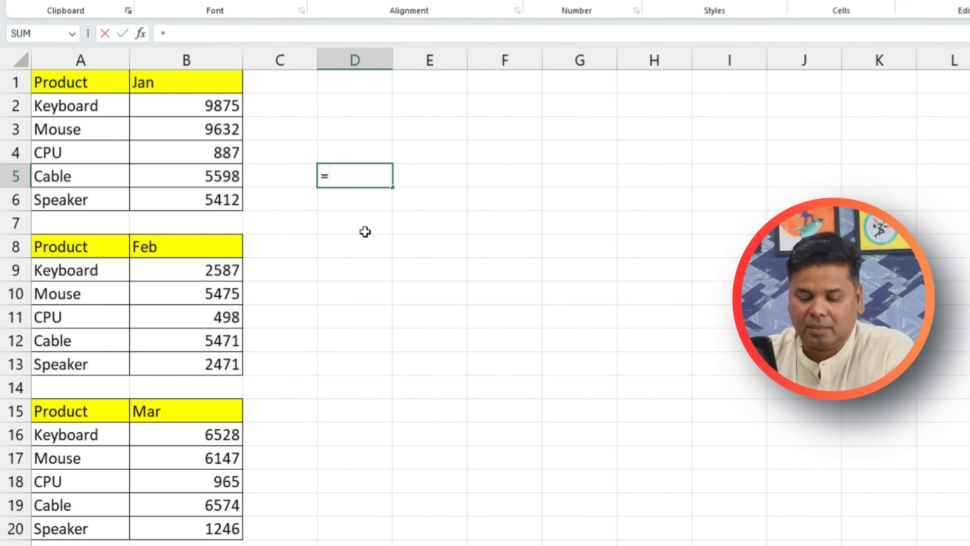
pyautogui.write('hs')
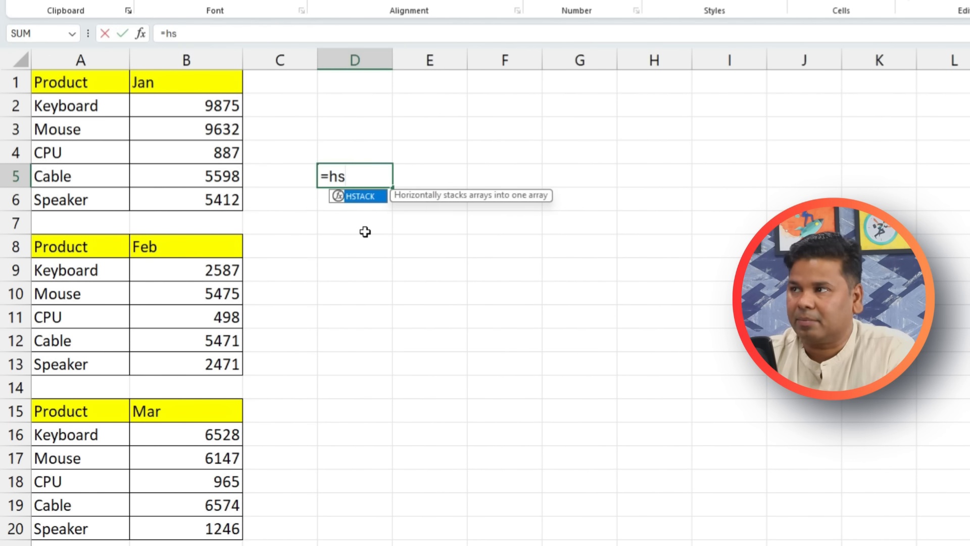
pyautogui.doubleClick(362, 200)
pyautogui.moveTo(81, 82); pyautogui.dragTo(95, 201)
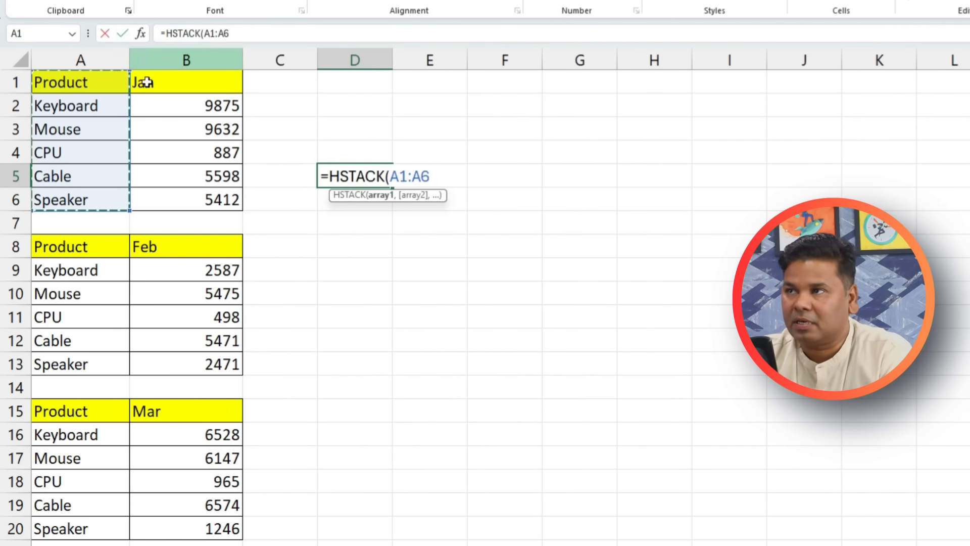
pyautogui.write(',')
pyautogui.moveTo(188, 84); pyautogui.dragTo(202, 198)
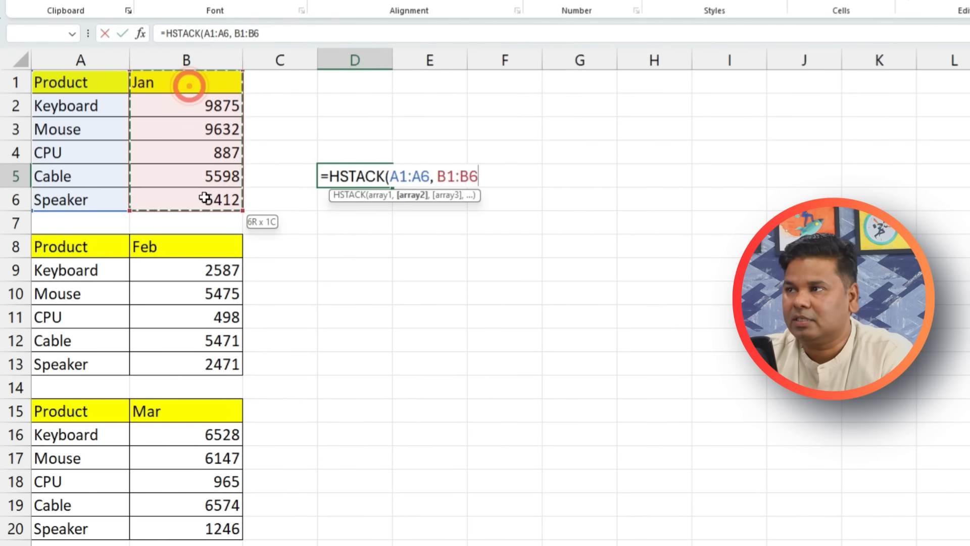
pyautogui.write(',')
pyautogui.moveTo(199, 252); pyautogui.dragTo(231, 374)
pyautogui.write(', B8:B13,')
pyautogui.moveTo(191, 412); pyautogui.dragTo(207, 528)
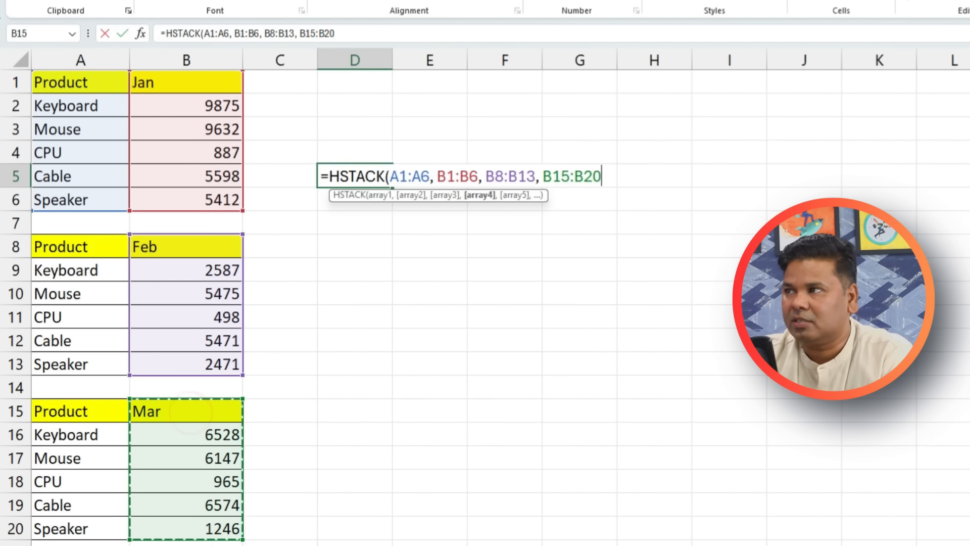
pyautogui.write(')')
pyautogui.press('Return')
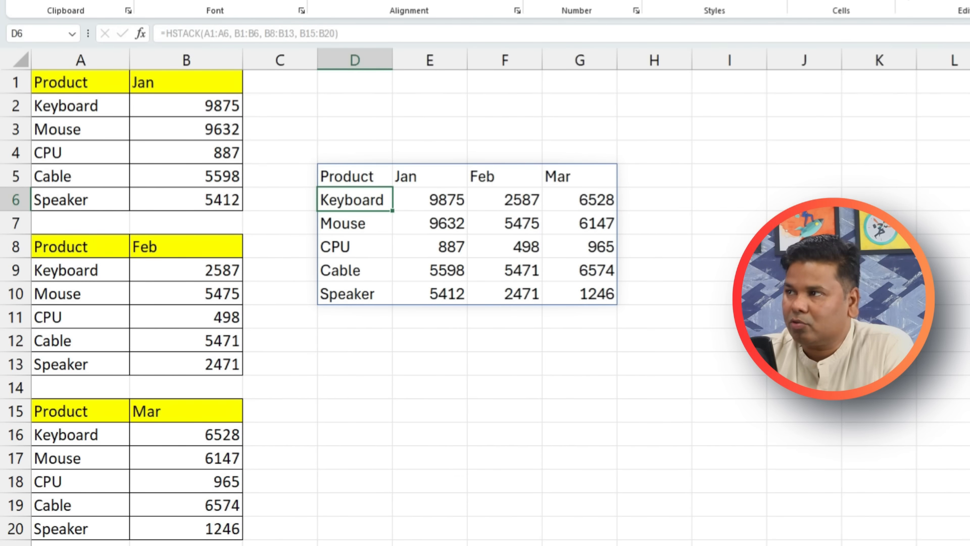
# - Set the CPU figure in the Jan table, cell B4, to 1000
pyautogui.click(166, 122)
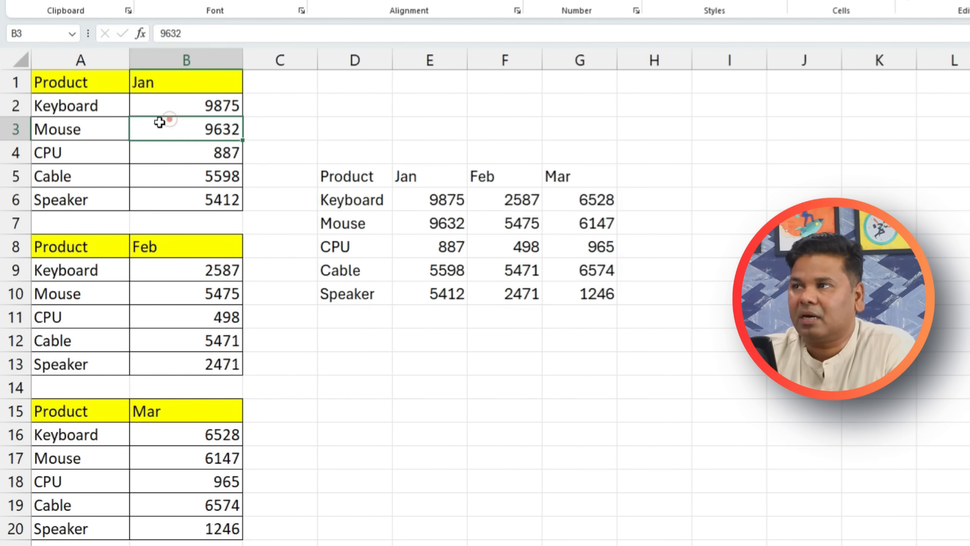
pyautogui.click(54, 135)
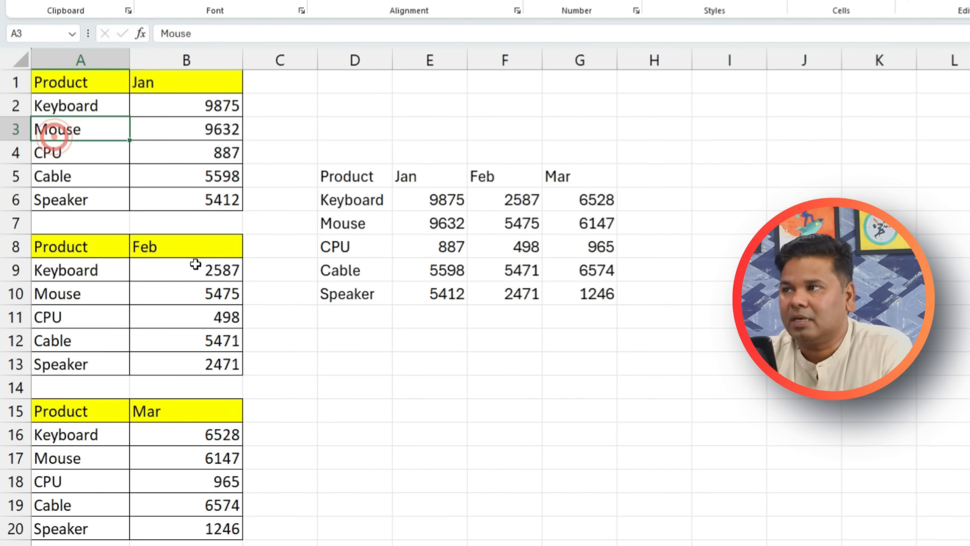
pyautogui.click(231, 136)
pyautogui.doubleClick(201, 157)
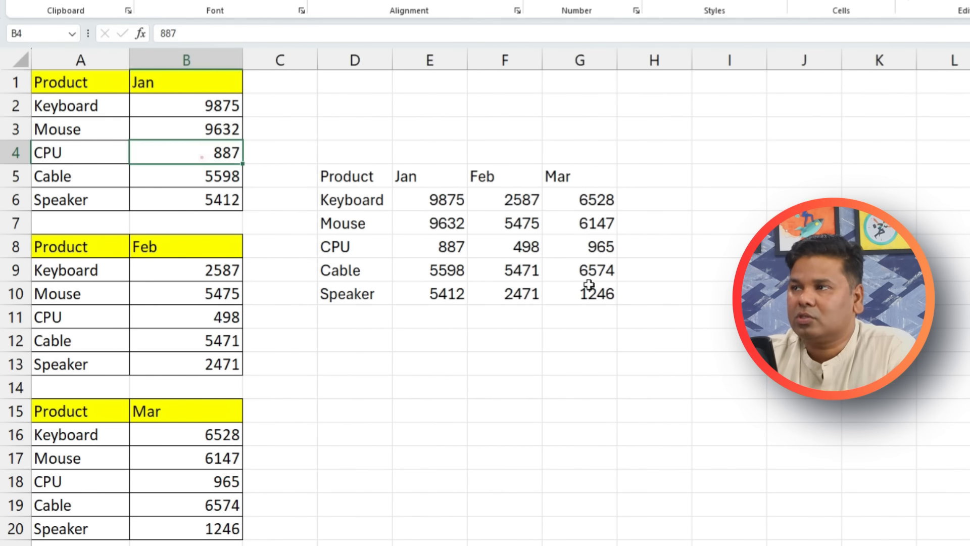
pyautogui.press('BackSpace')
pyautogui.press('BackSpace')
pyautogui.press('BackSpace')
pyautogui.write('1000')
pyautogui.press('Return')
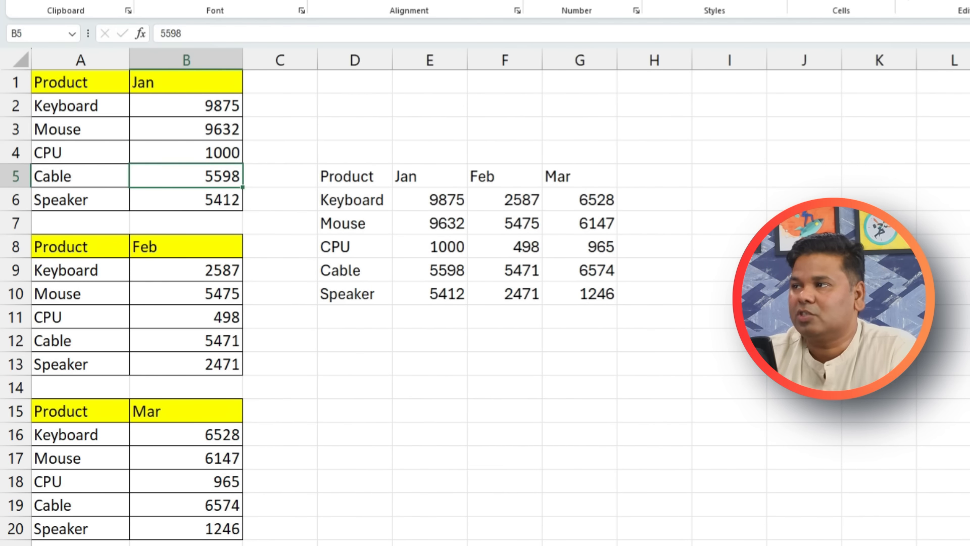
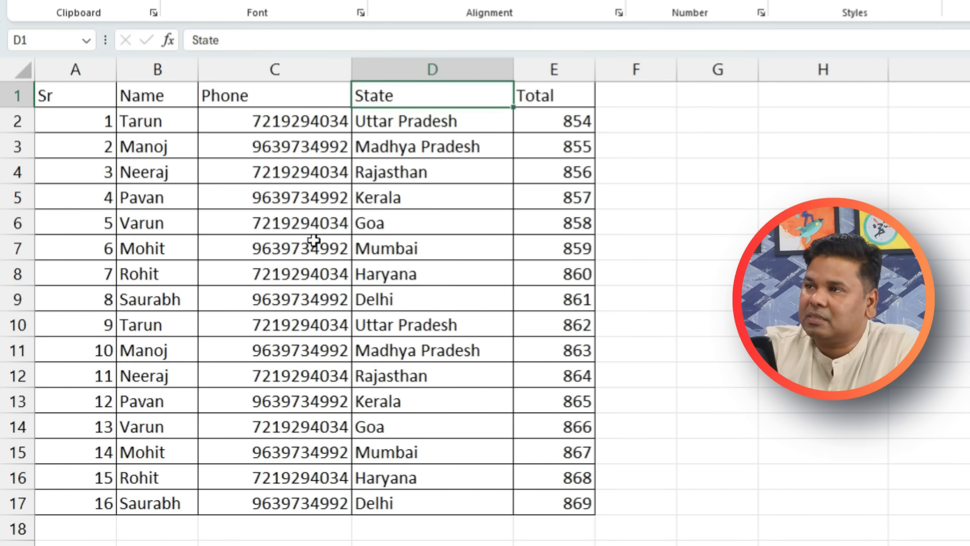
# - Extract the Name and State columns of the table into G2 with =CHOOSECOLS(A1:E17, 2, 4)
pyautogui.click(175, 116)
pyautogui.click(426, 120)
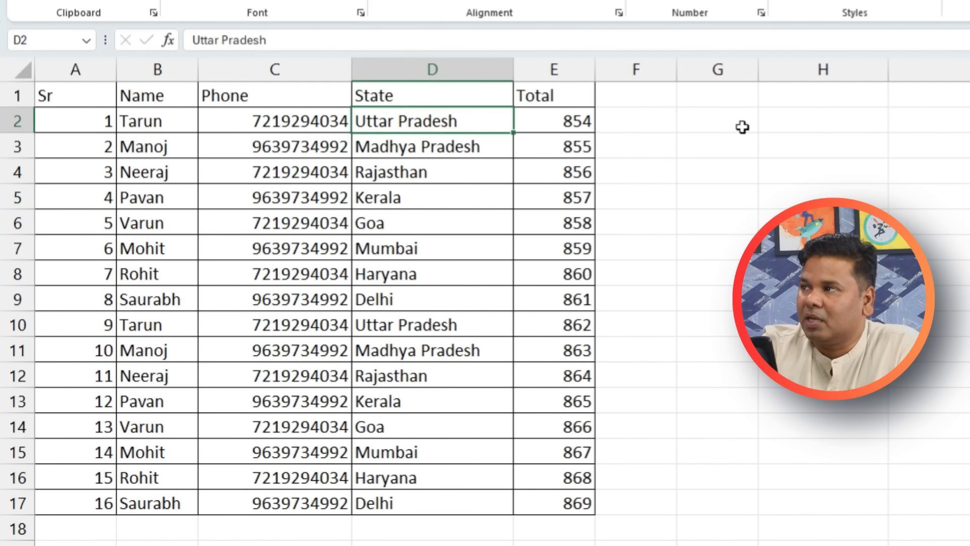
pyautogui.click(703, 117)
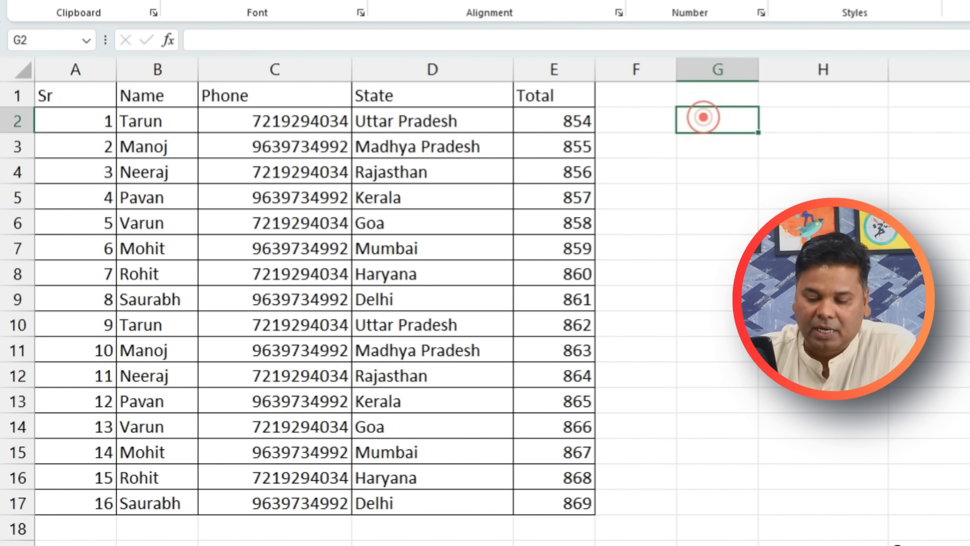
pyautogui.write('=')
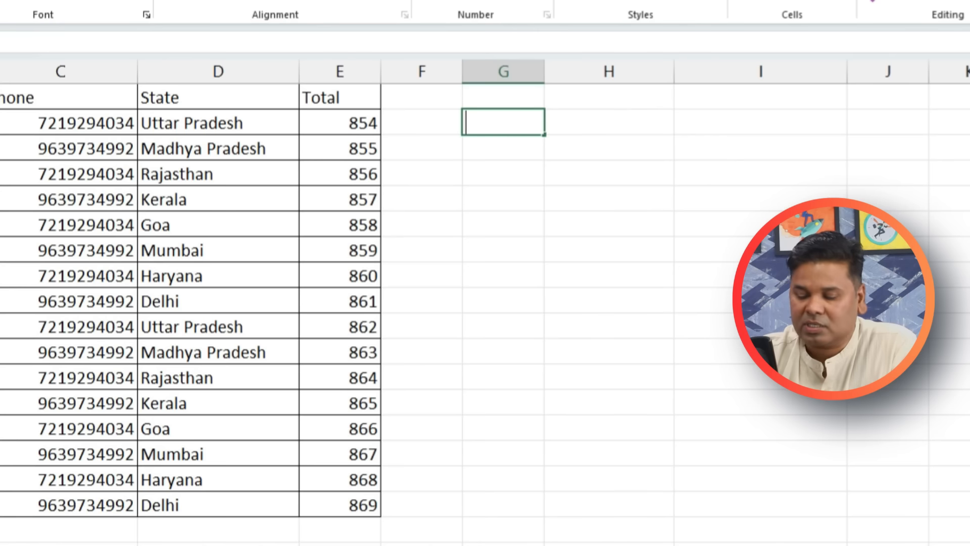
pyautogui.write('=')
pyautogui.press('BackSpace')
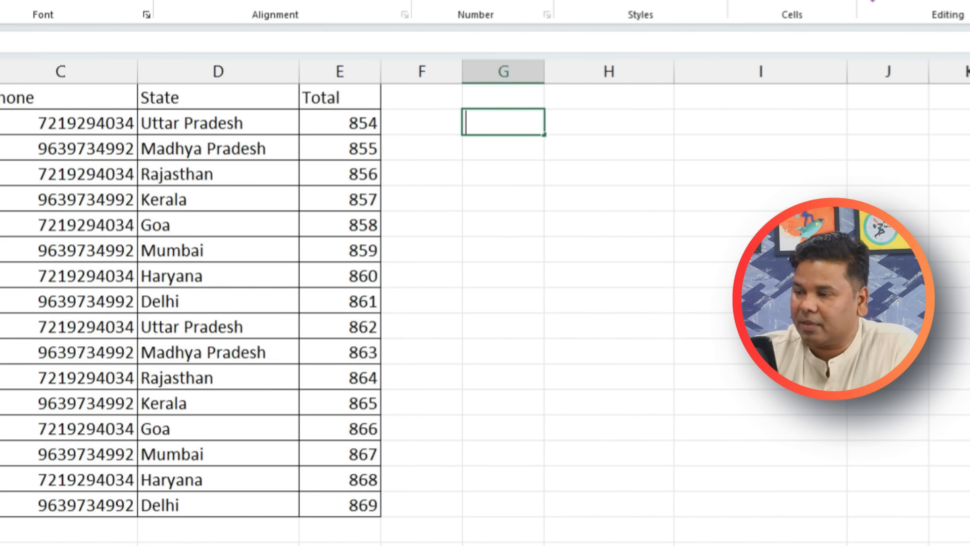
pyautogui.write('=choo')
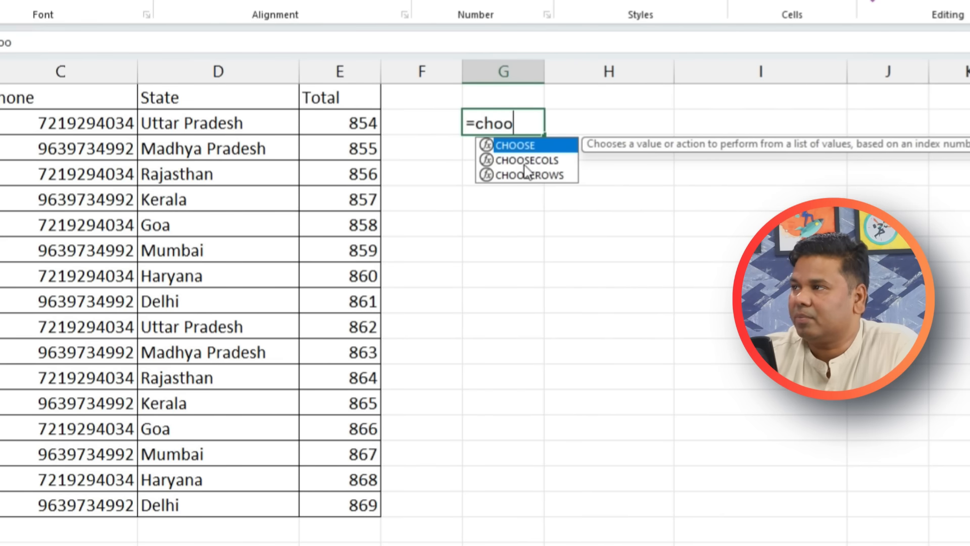
pyautogui.doubleClick(525, 163)
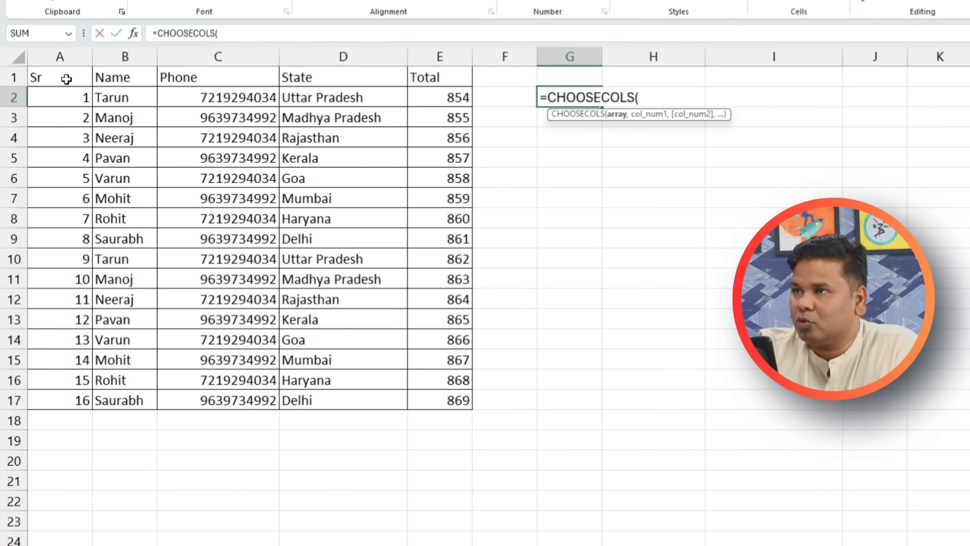
pyautogui.moveTo(53, 77); pyautogui.dragTo(442, 395)
pyautogui.write(', ')
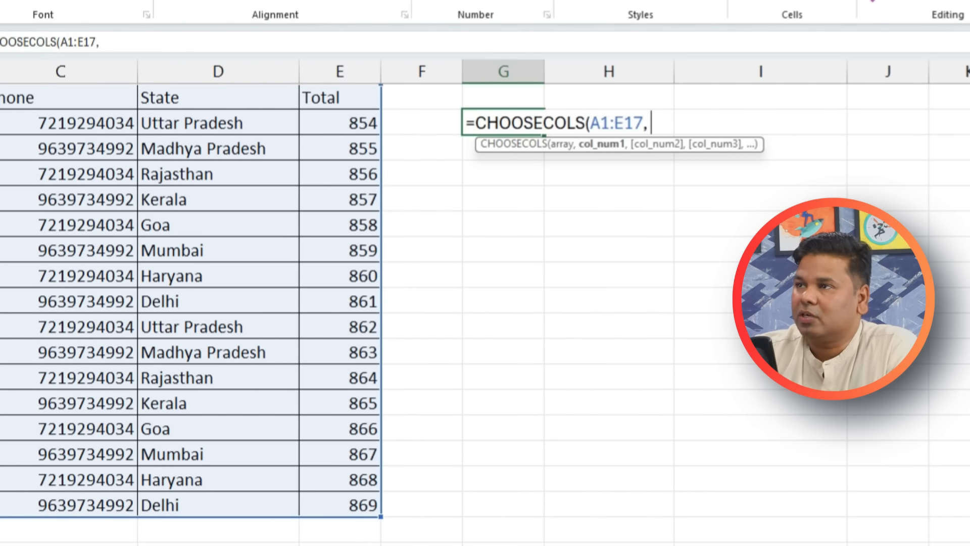
pyautogui.write('2, ')
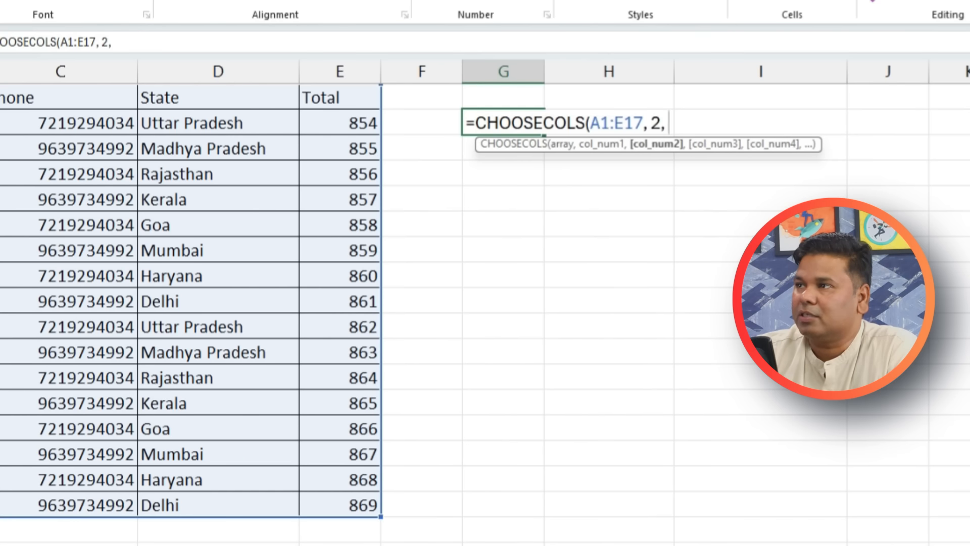
pyautogui.write('4)')
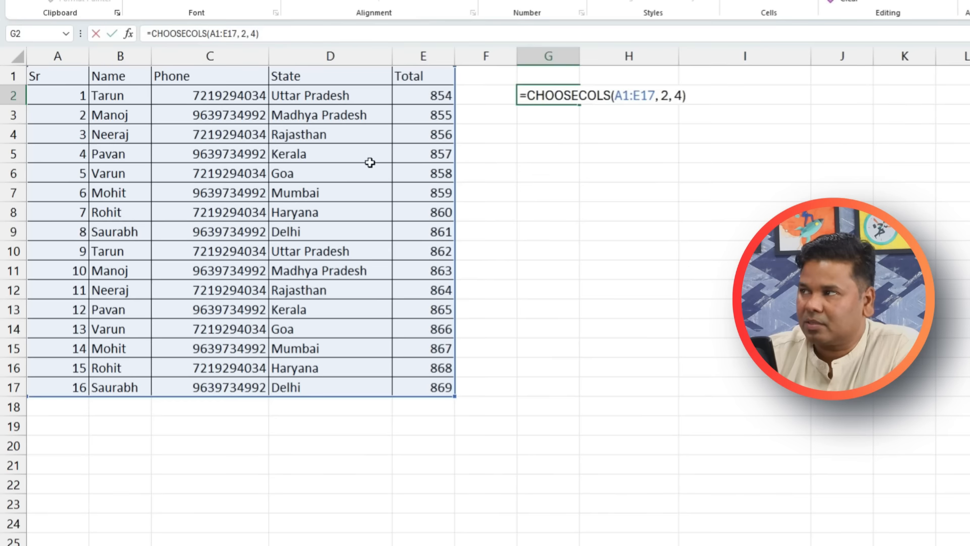
pyautogui.press('Return')
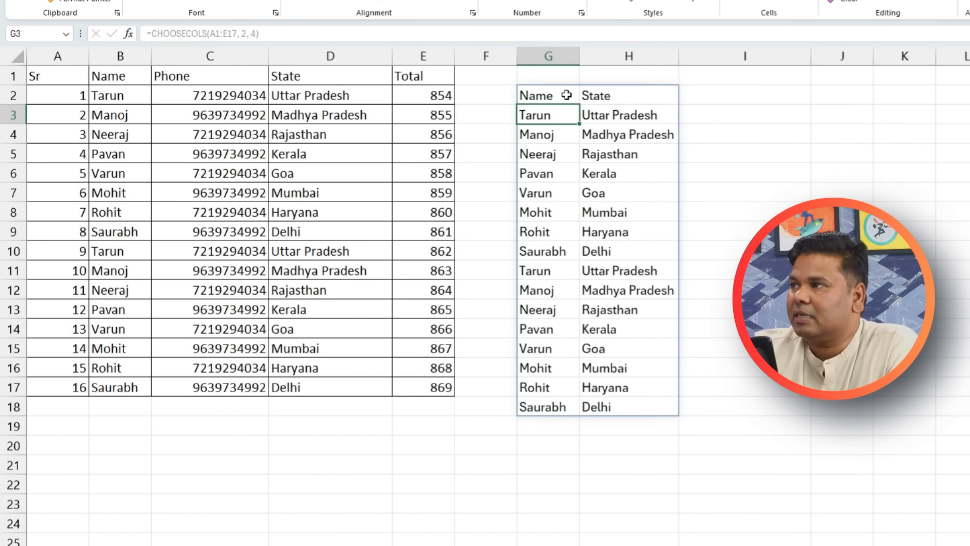
# - Add column 5, Total, as a third column in the CHOOSECOLS formula in G2 and narrow column I
pyautogui.click(542, 94)
pyautogui.doubleClick(542, 95)
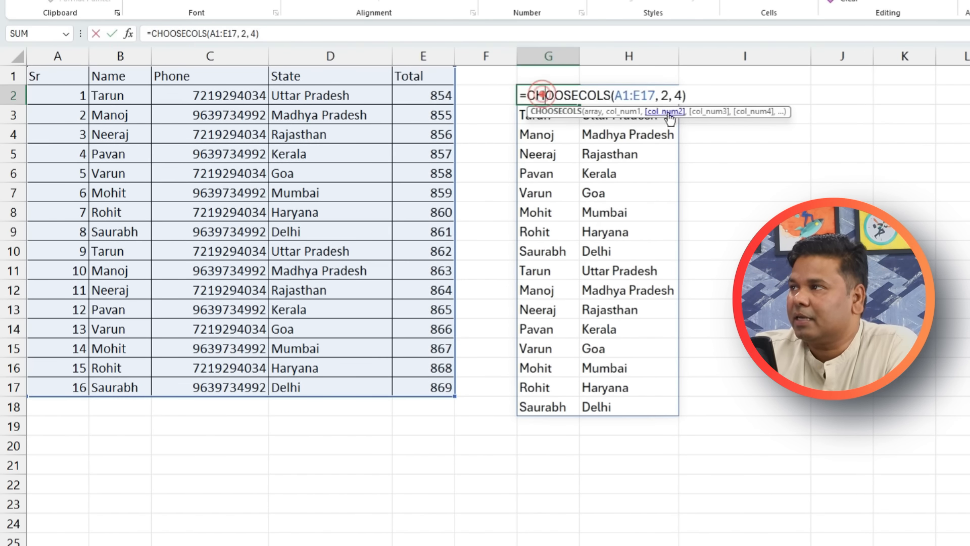
pyautogui.click(681, 95)
pyautogui.write(', 5')
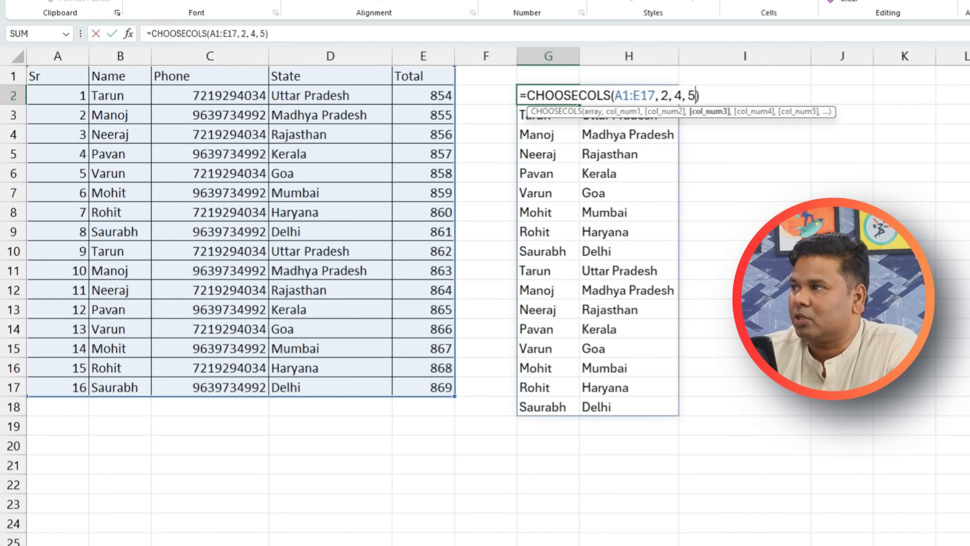
pyautogui.press('Return')
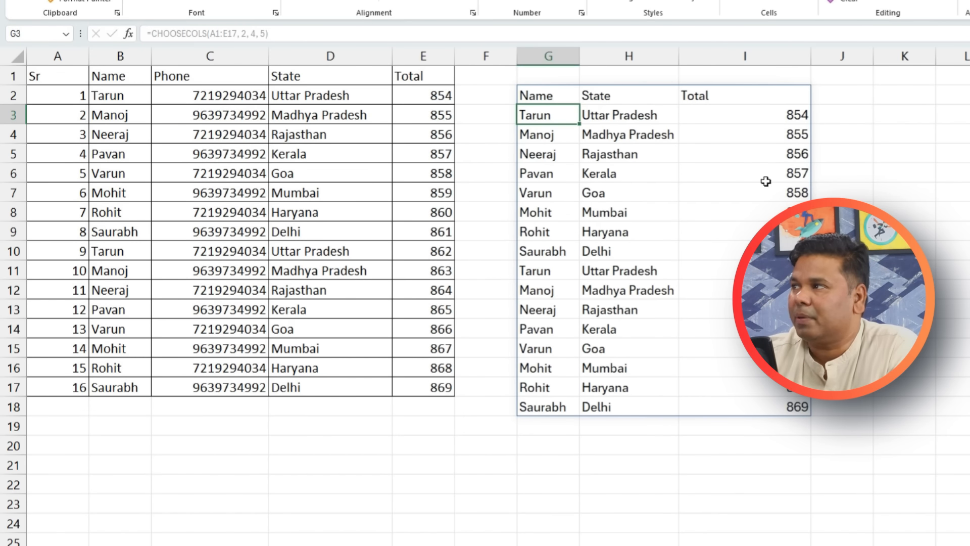
pyautogui.moveTo(812, 56); pyautogui.dragTo(759, 72)
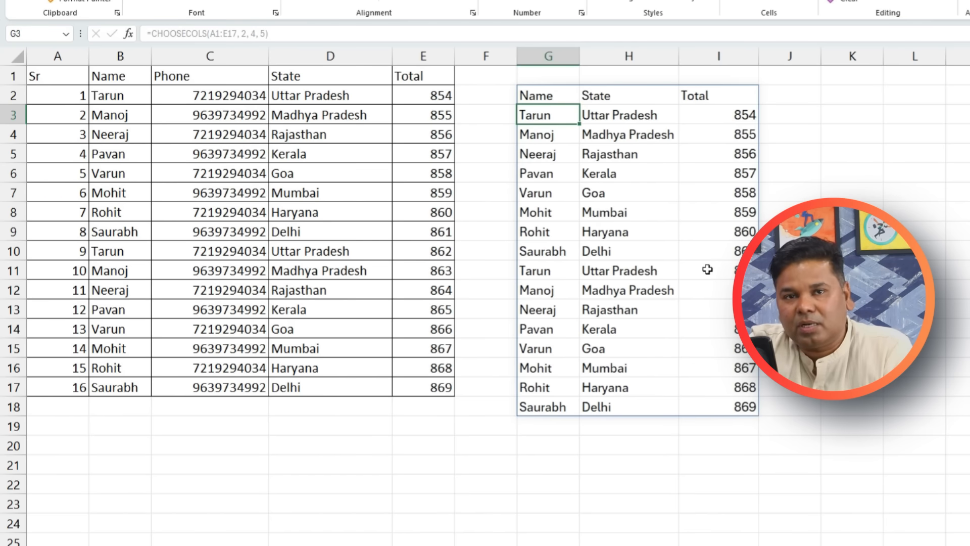
# - Replace the third column number in the G2 formula with 3, giving =CHOOSECOLS(A1:E17, 2, 4, 3)
pyautogui.moveTo(171, 97); pyautogui.dragTo(442, 232)
pyautogui.click(717, 96)
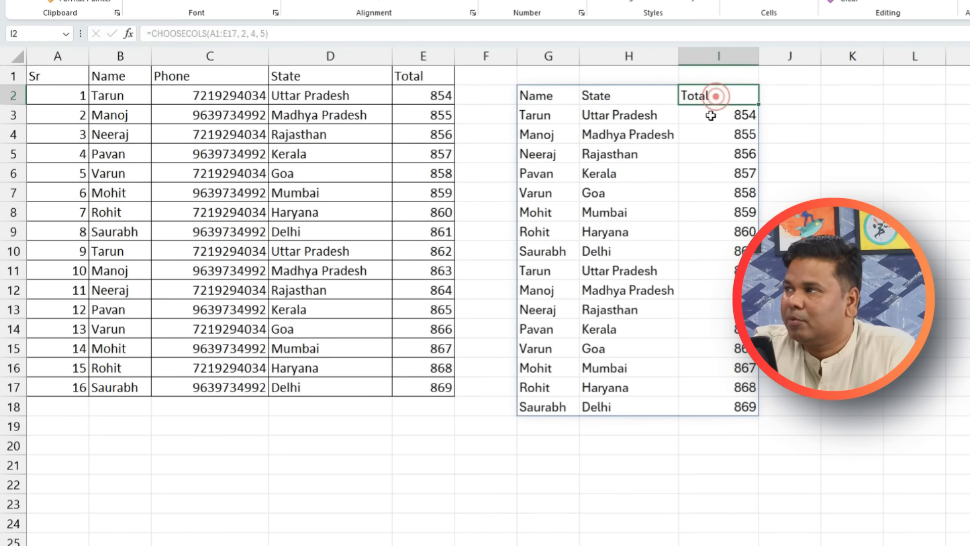
pyautogui.click(526, 96)
pyautogui.doubleClick(526, 95)
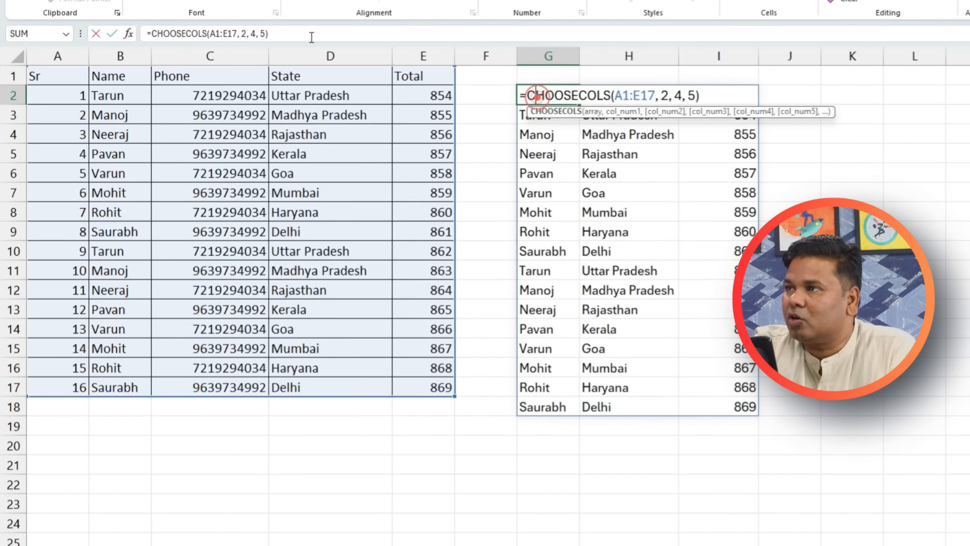
pyautogui.click(256, 34)
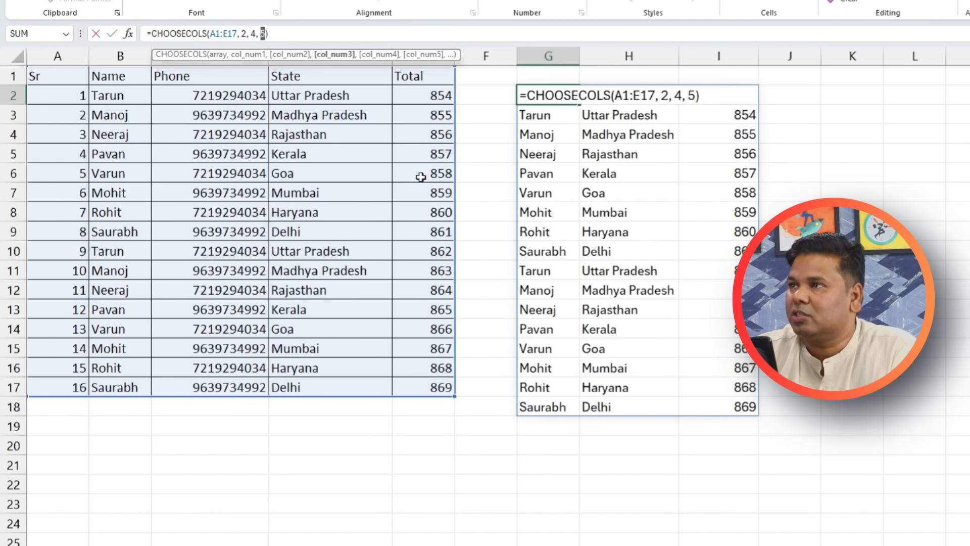
pyautogui.write('3')
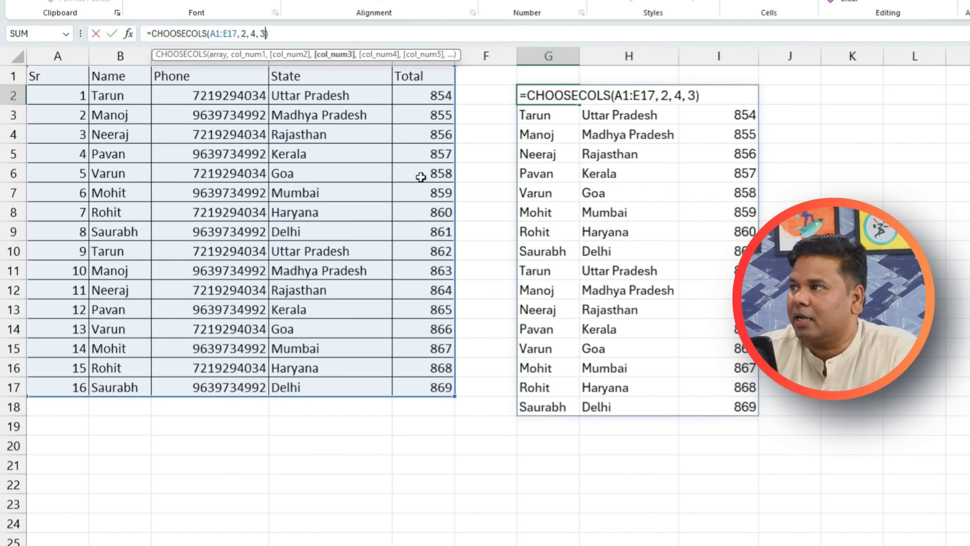
pyautogui.press('Return')
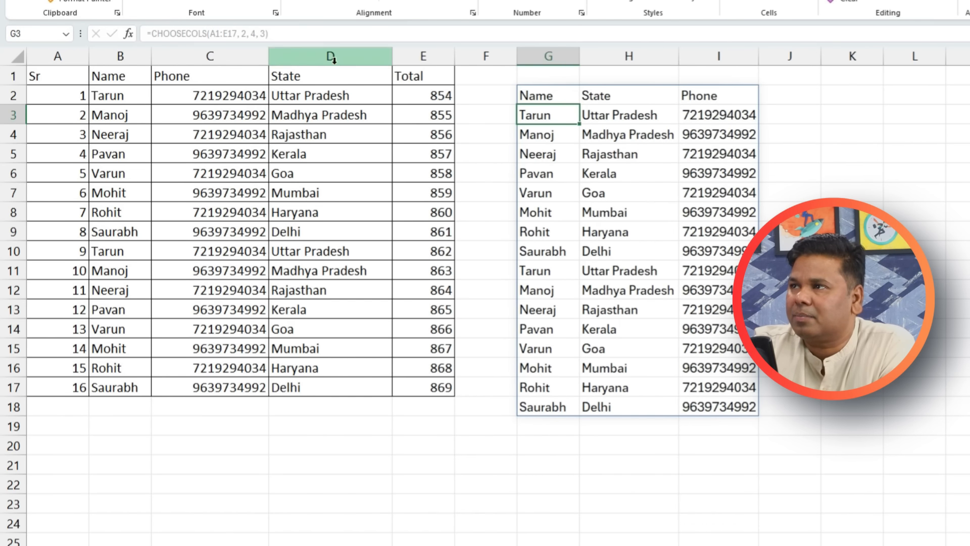
# - Reorder the extracted columns to Name, Phone, State by editing the G2 formula to =CHOOSECOLS(A1:E17, 2, 3, 4)
pyautogui.click(537, 95)
pyautogui.doubleClick(537, 95)
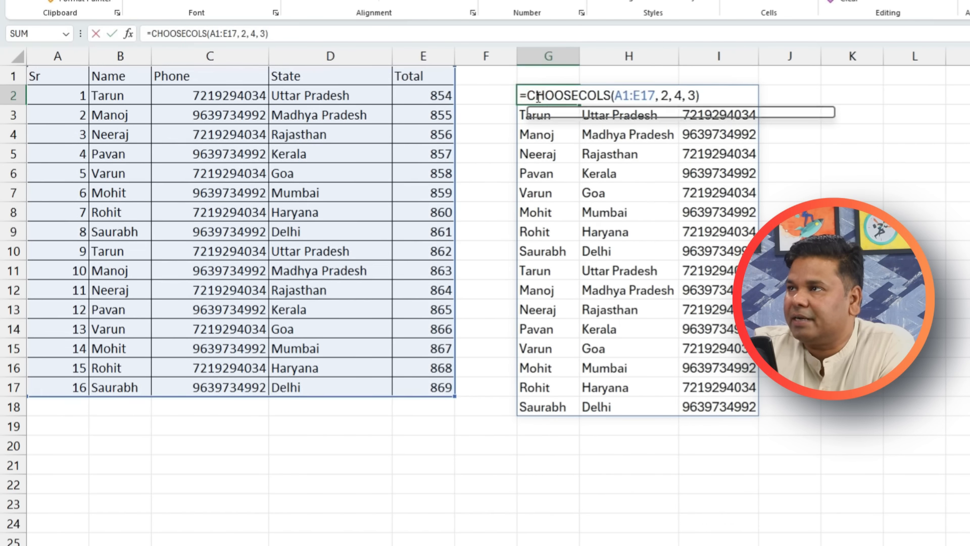
pyautogui.click(252, 34)
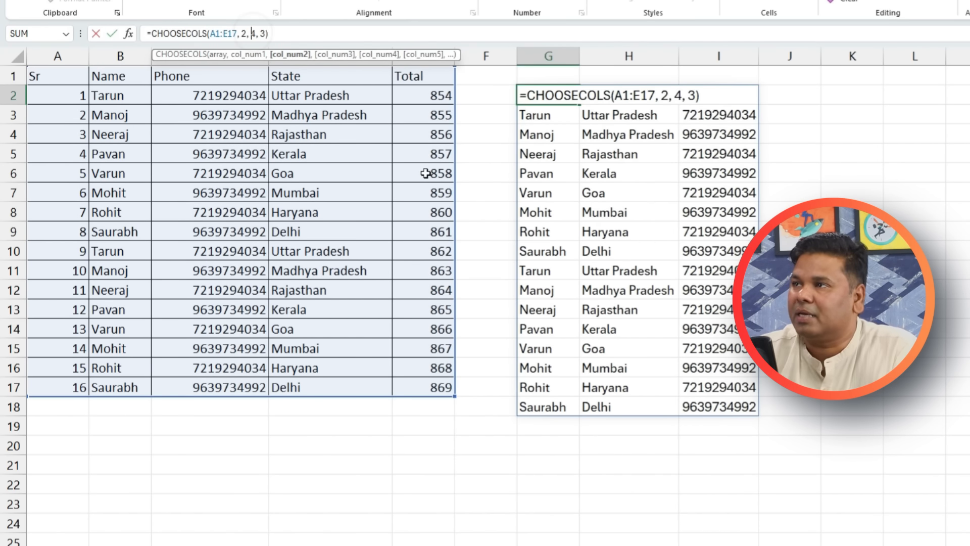
pyautogui.write('3,')
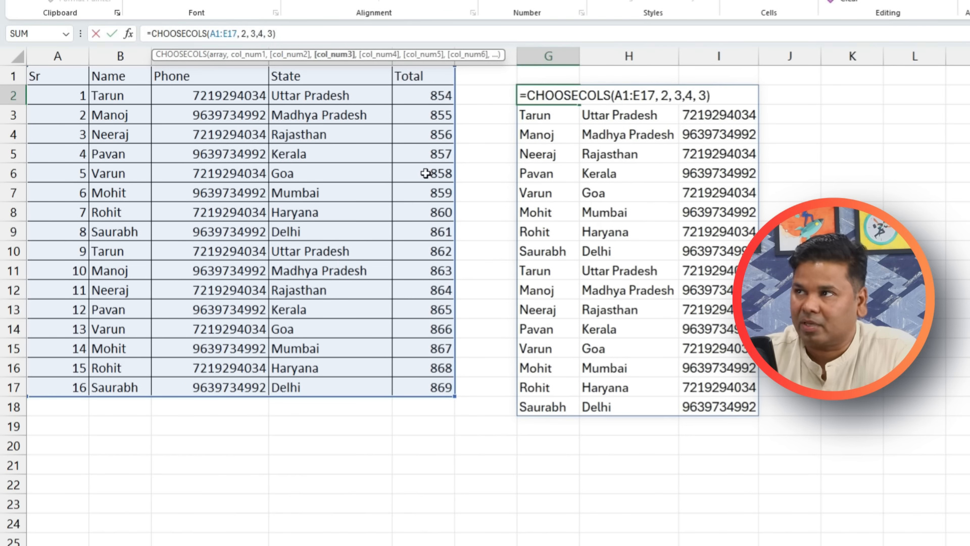
pyautogui.press('Delete')
pyautogui.press('Delete')
pyautogui.press('Delete')
pyautogui.press('Delete')
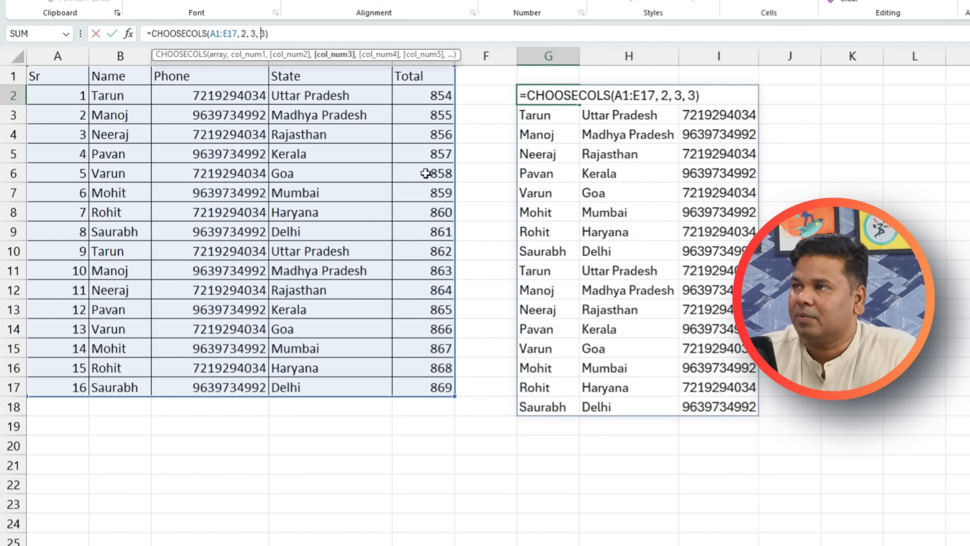
pyautogui.write('4')
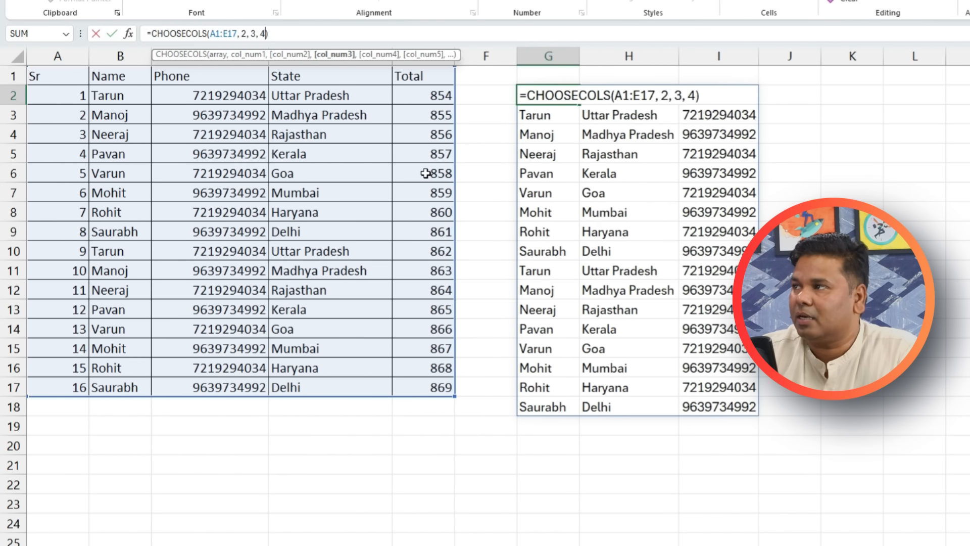
pyautogui.press('Return')
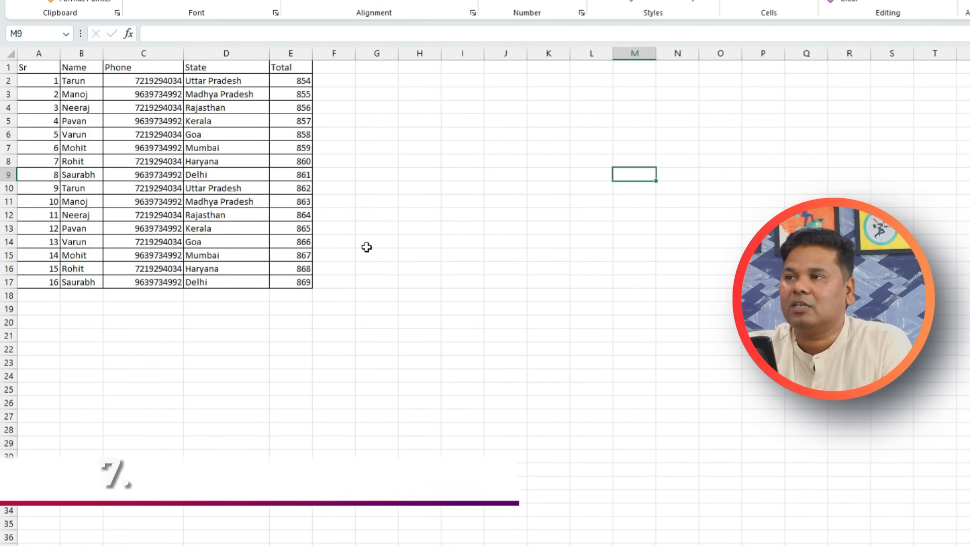
# - Start a CHOOSEROWS formula in cell G4 with the whole table A1:E17 as its array
pyautogui.scroll(2, 366, 247)
pyautogui.scroll(2, 383, 273)
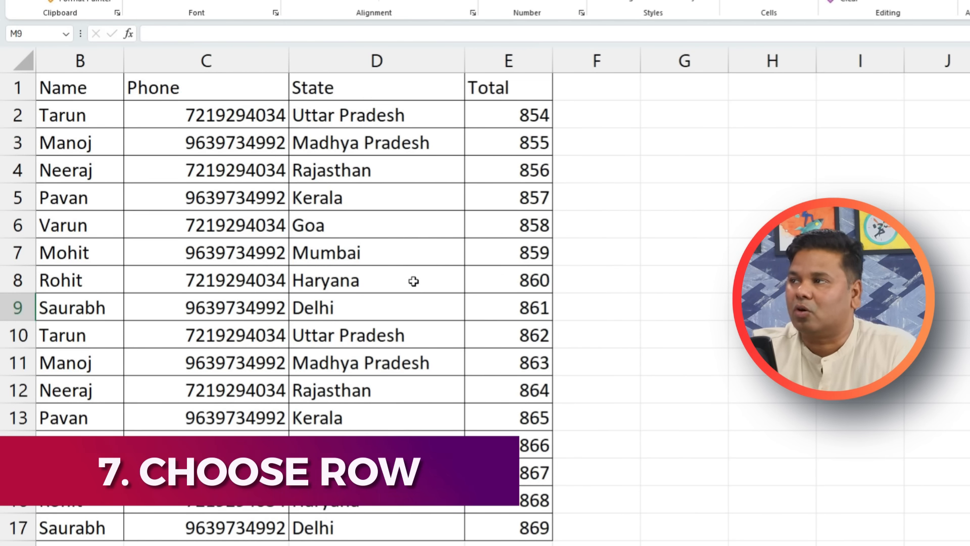
pyautogui.click(661, 145)
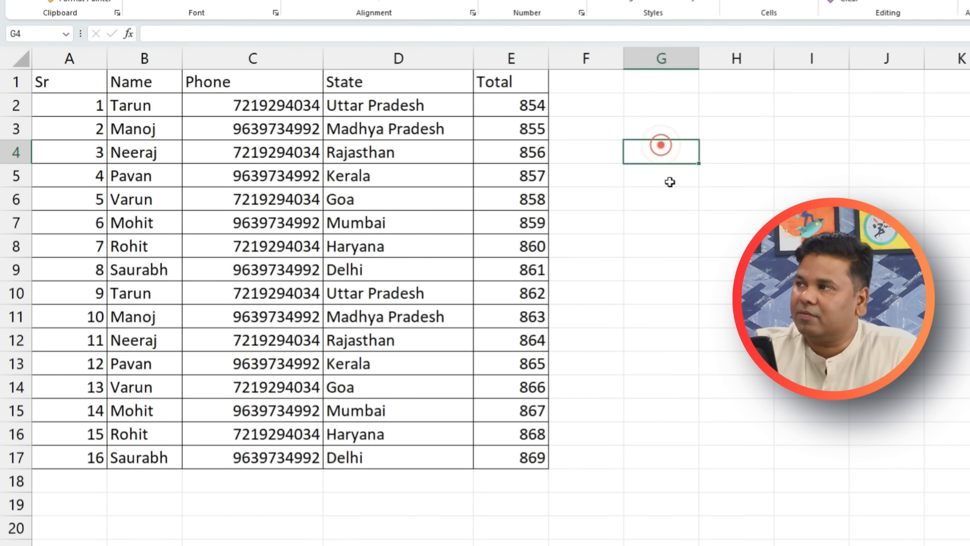
pyautogui.write('=')
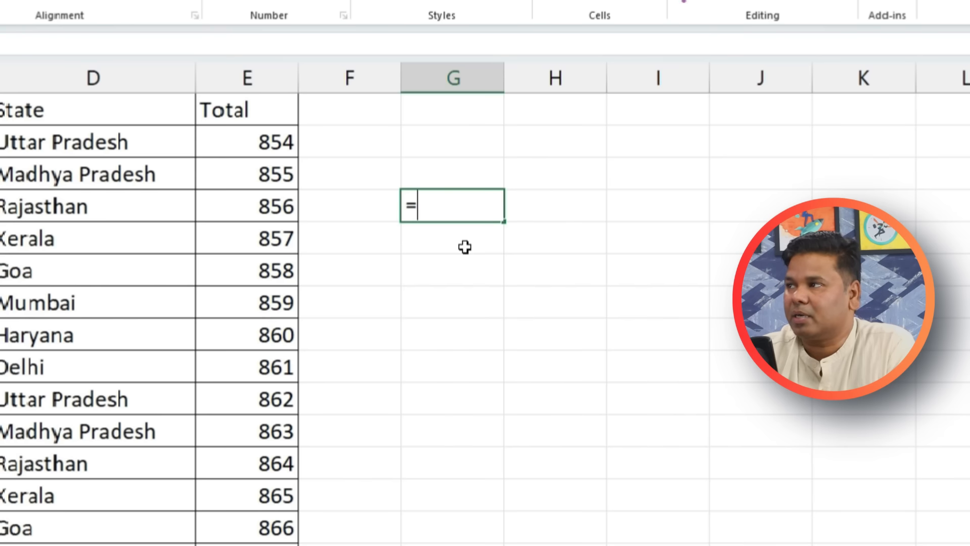
pyautogui.press('Escape')
pyautogui.write('=choo')
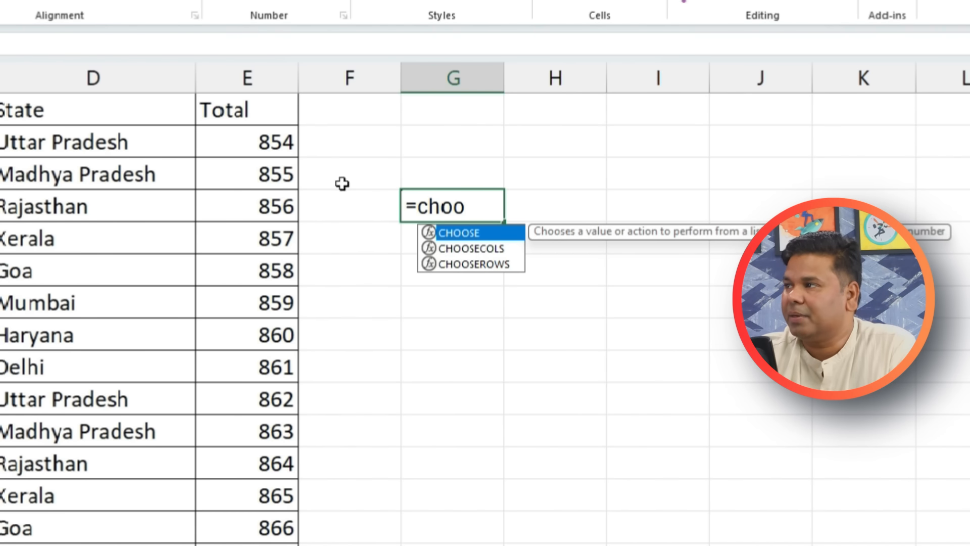
pyautogui.doubleClick(469, 265)
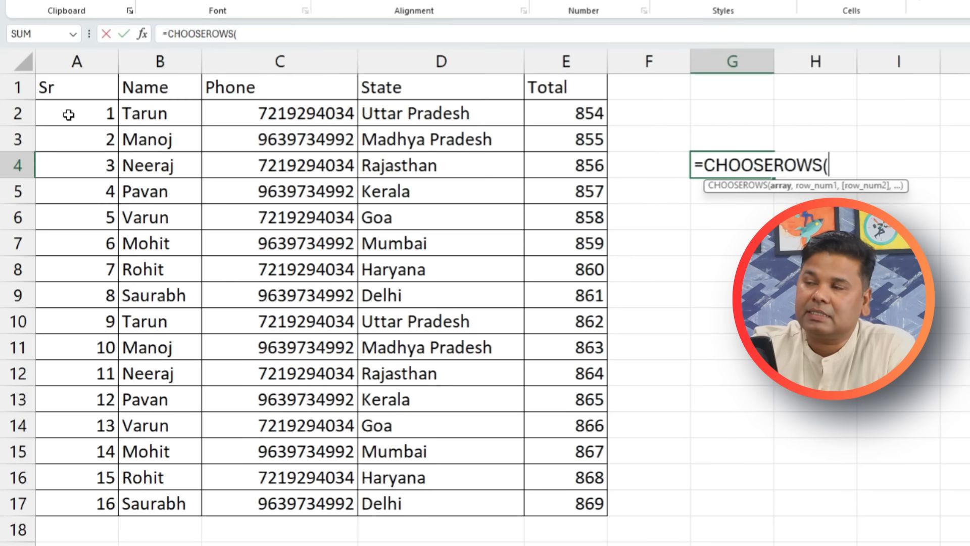
pyautogui.moveTo(45, 90); pyautogui.dragTo(556, 506)
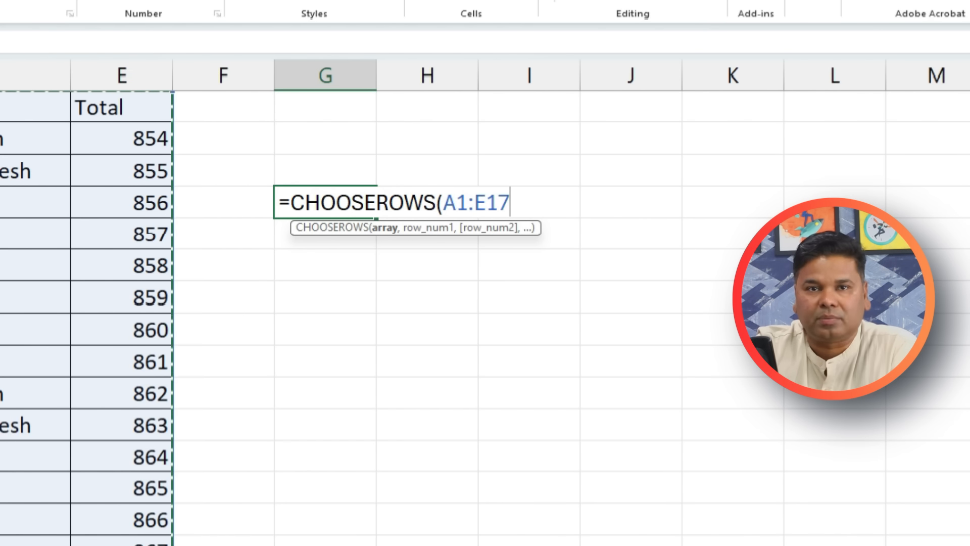
# - Complete the G4 formula with row numbers 2, 5, 7, 9 and 10, and widen columns I and J to fit the extracted data
pyautogui.write(',')
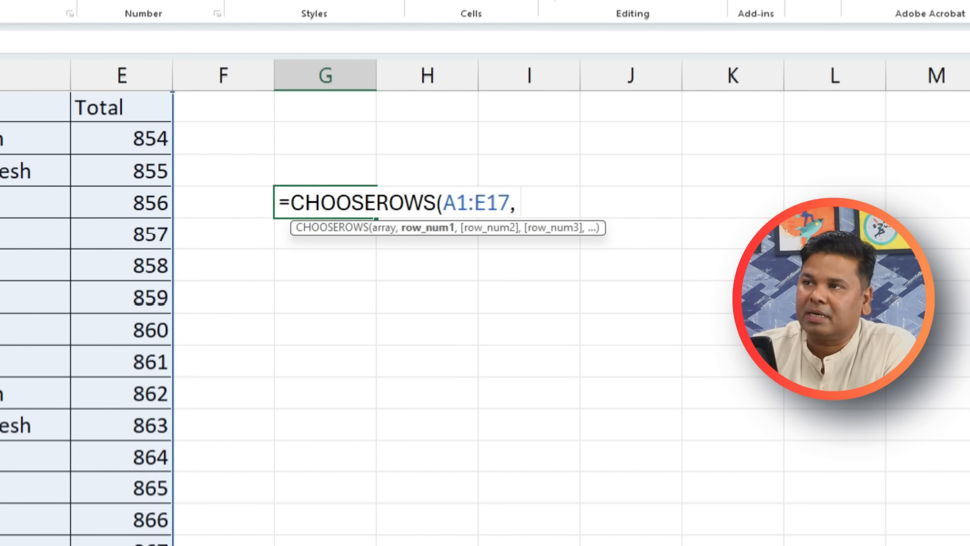
pyautogui.write(' 2, 5, 7,')
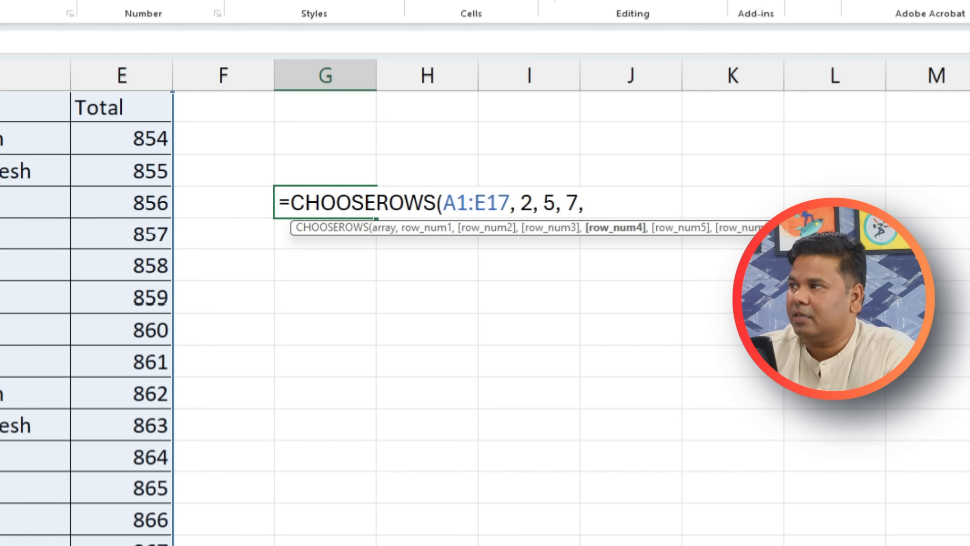
pyautogui.write(' 9 ,10')
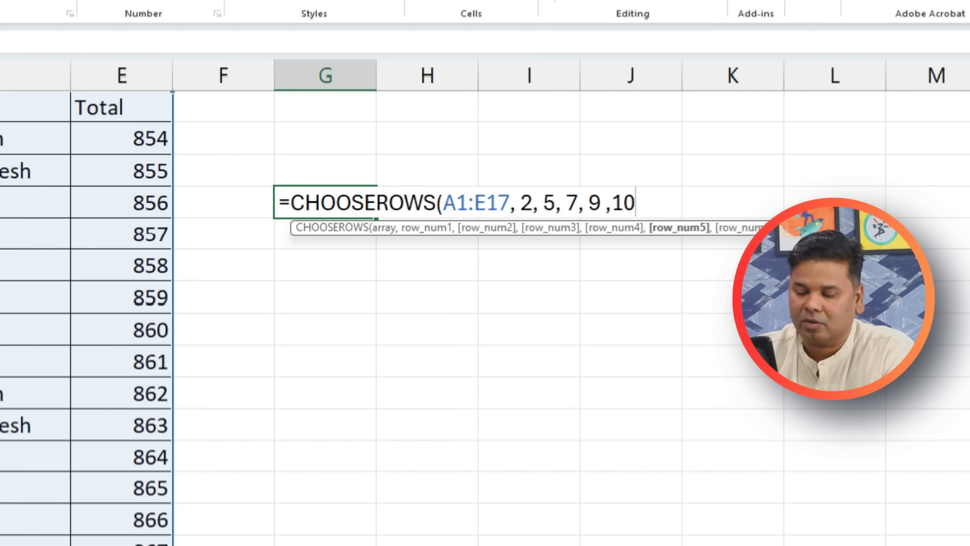
pyautogui.write(')')
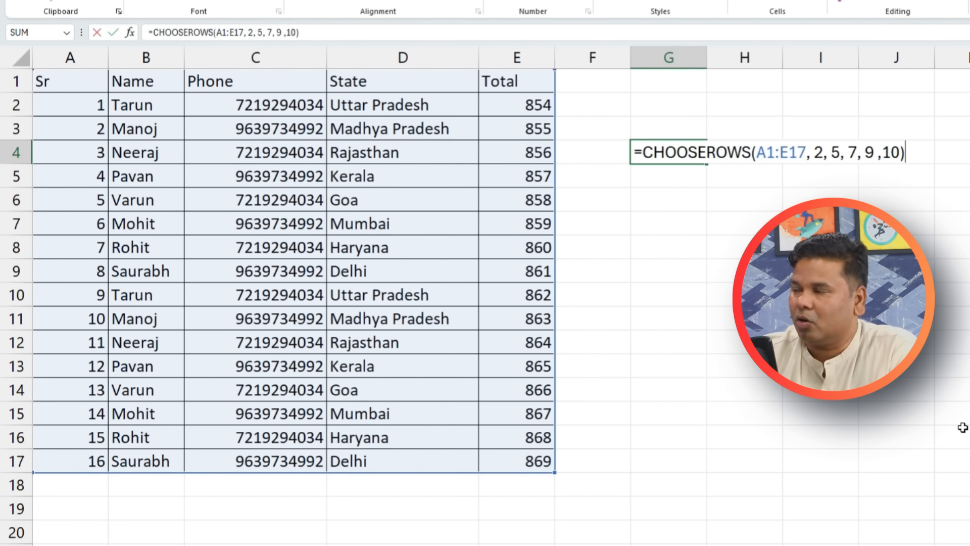
pyautogui.press('Return')
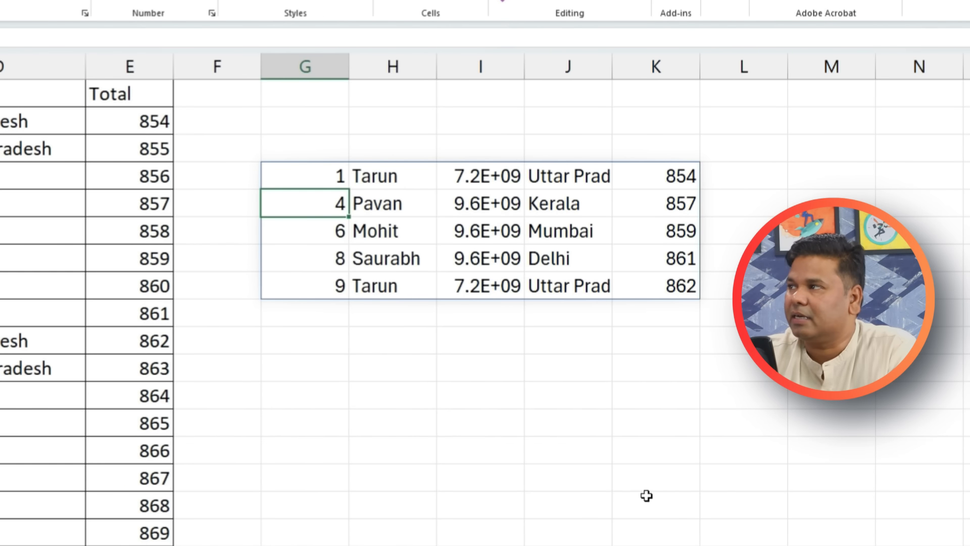
pyautogui.moveTo(525, 72); pyautogui.dragTo(562, 75)
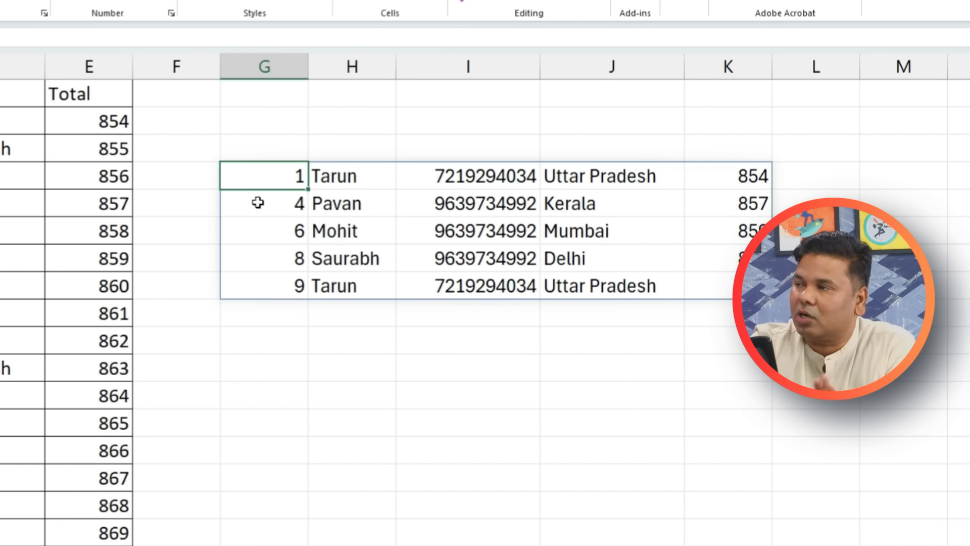
# - Insert row numbers 11, 13, 17 and 3 before the existing ones in G4, giving =CHOOSEROWS(A1:E17, 11, 13, 17, 3, 2, 5, 7, 9,10)
pyautogui.doubleClick(266, 176)
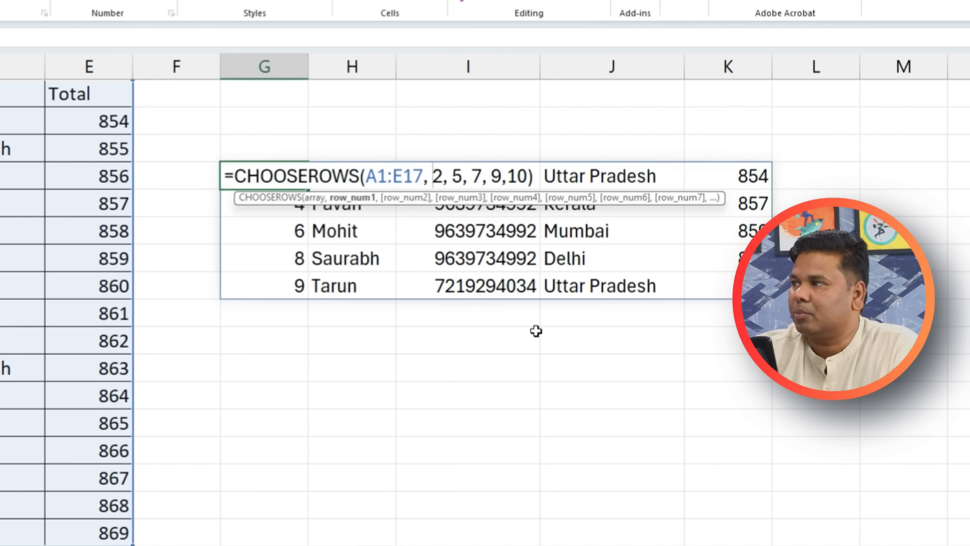
pyautogui.write('11, ')
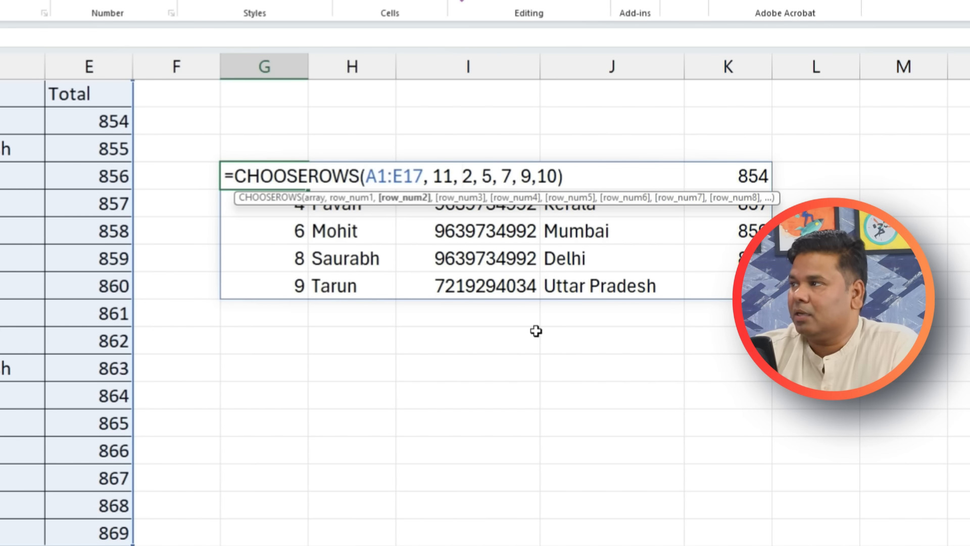
pyautogui.write('13')
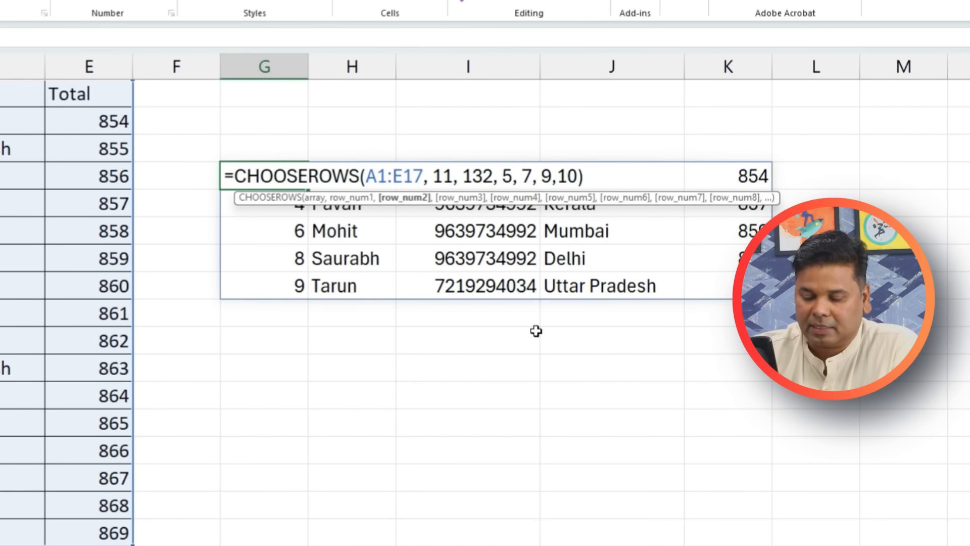
pyautogui.write(', ')
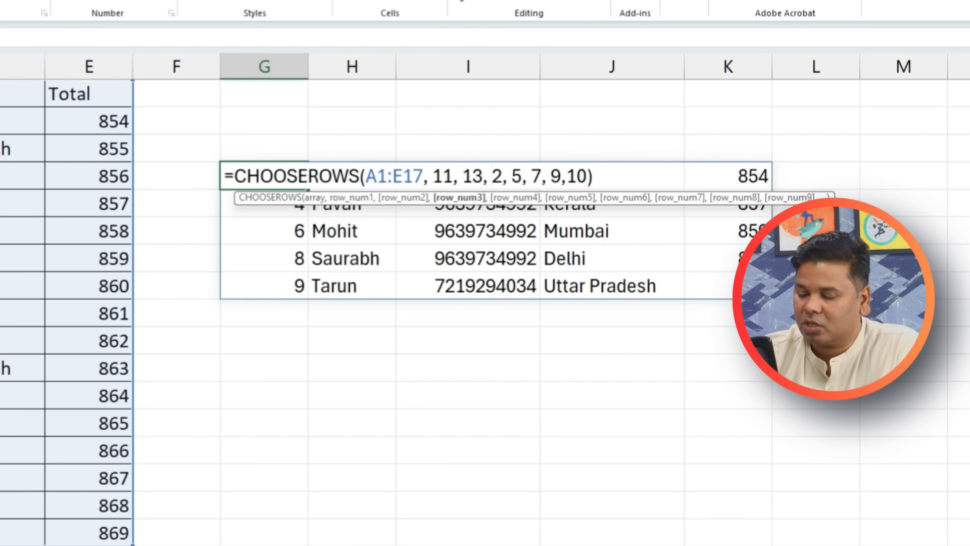
pyautogui.write('17')
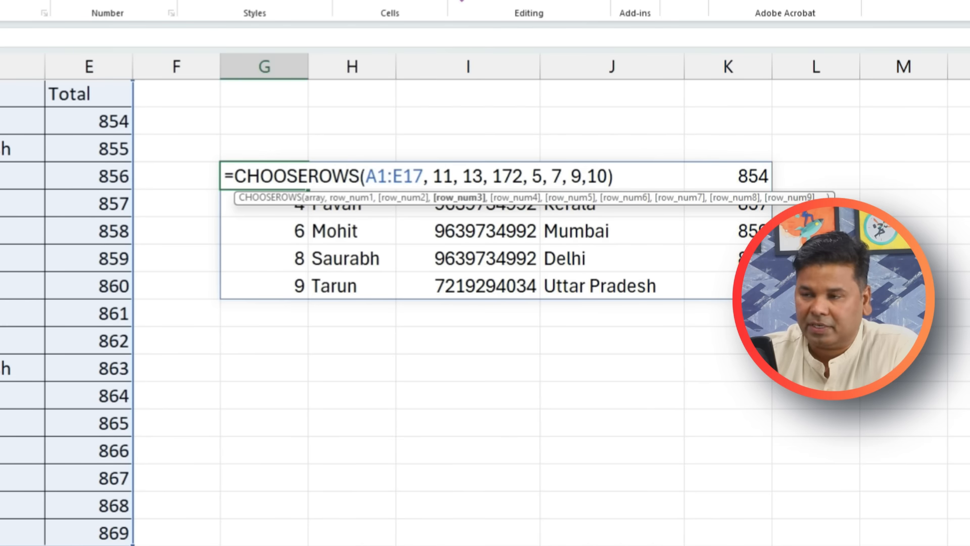
pyautogui.write(', ')
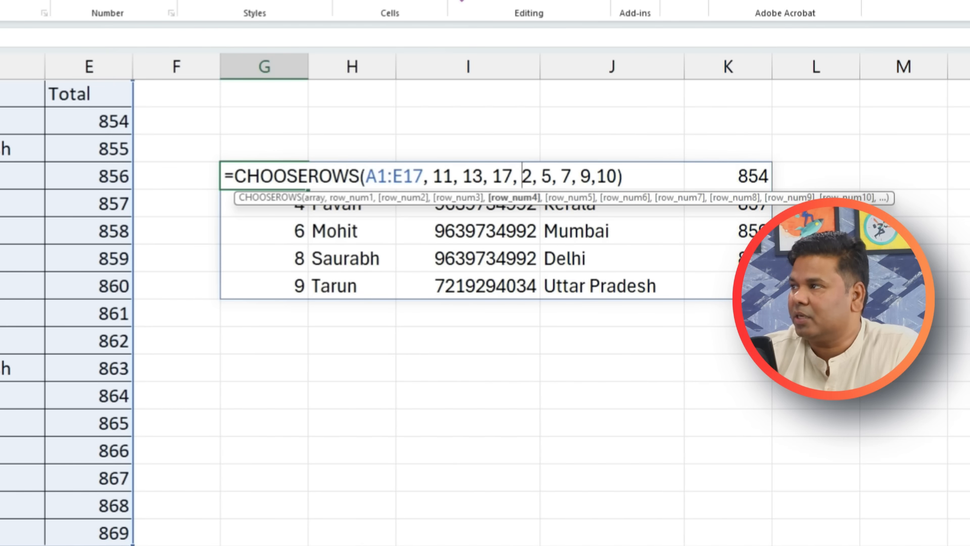
pyautogui.write('3,')
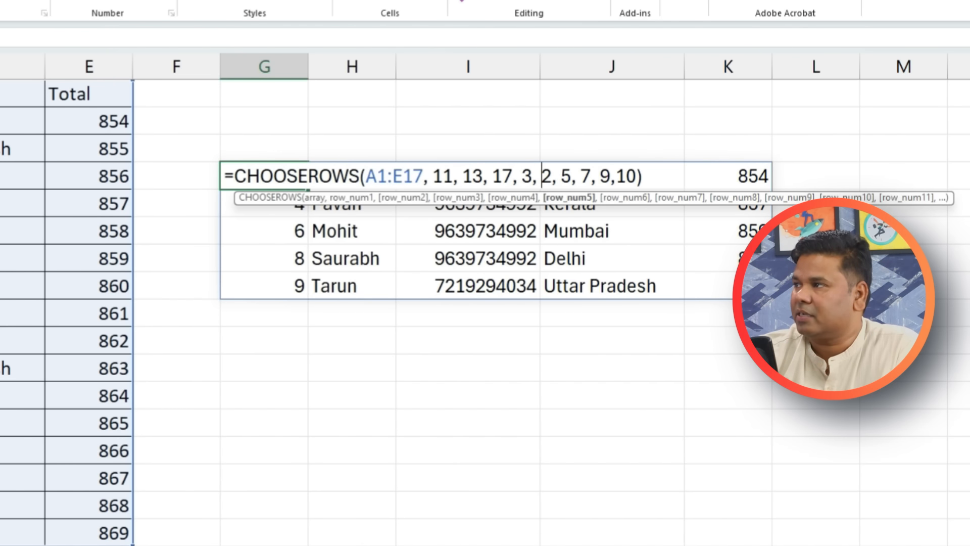
pyautogui.press('Return')
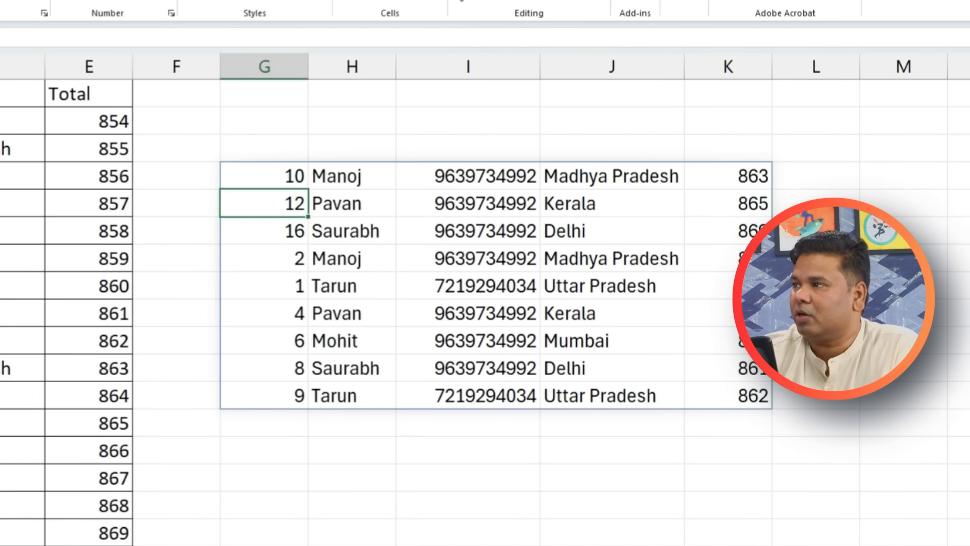